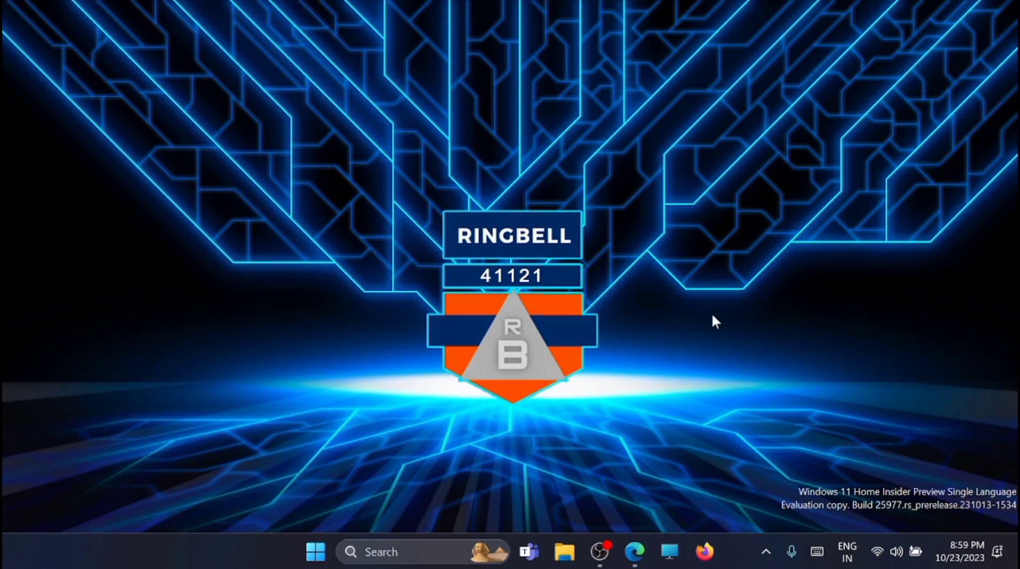
Open Task Manager to examine the Performance figures for CPU, memory and disk, and close it again.
right_click(736, 557)
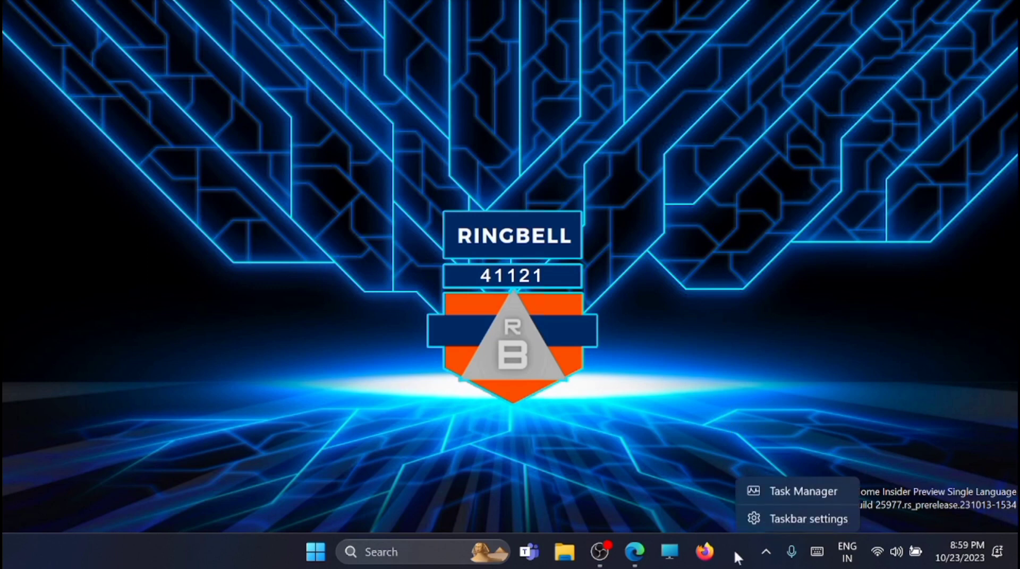
click(812, 488)
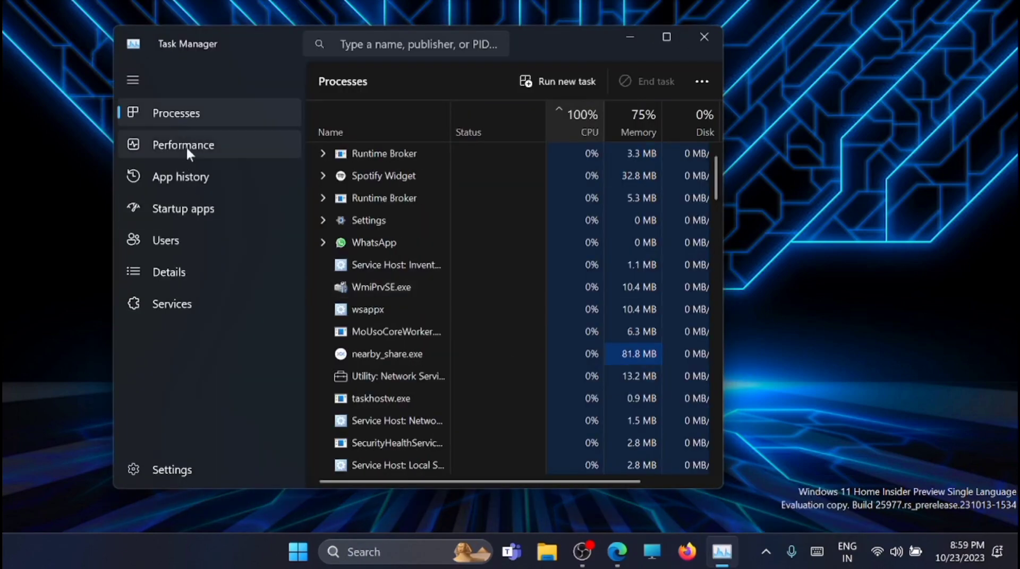
click(186, 146)
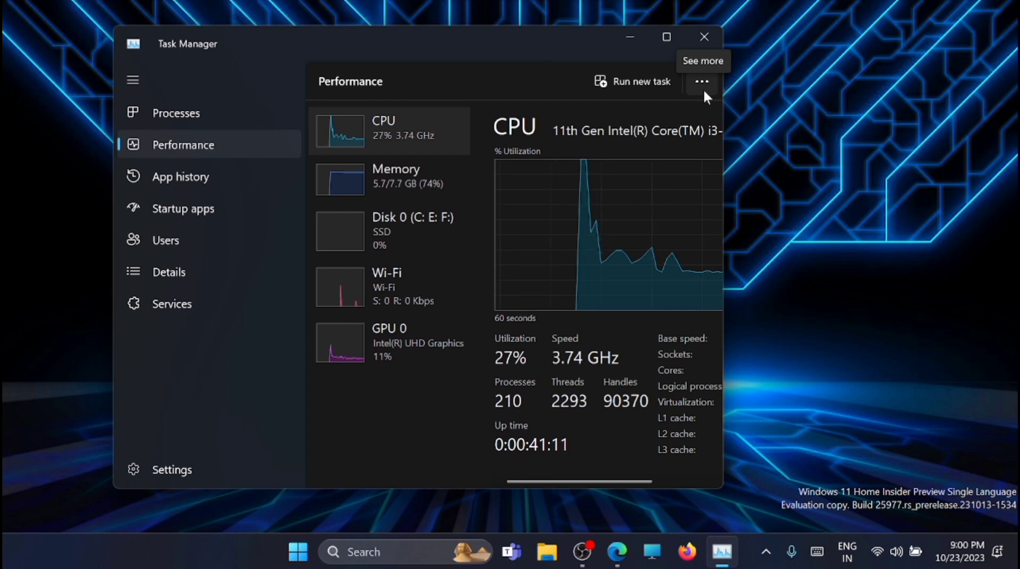
click(706, 37)
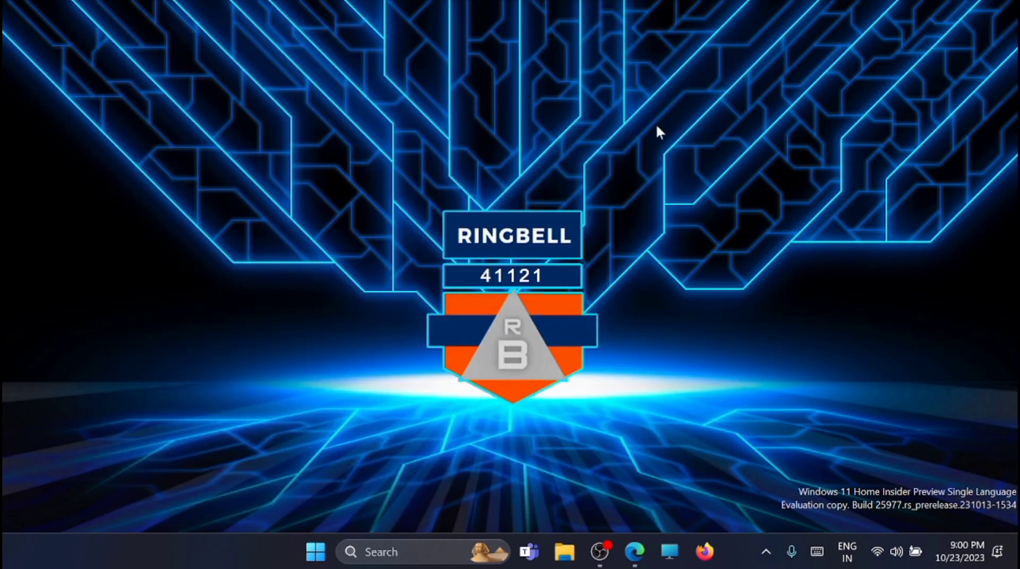
Turn on Storage Sense in the system's storage settings.
click(315, 552)
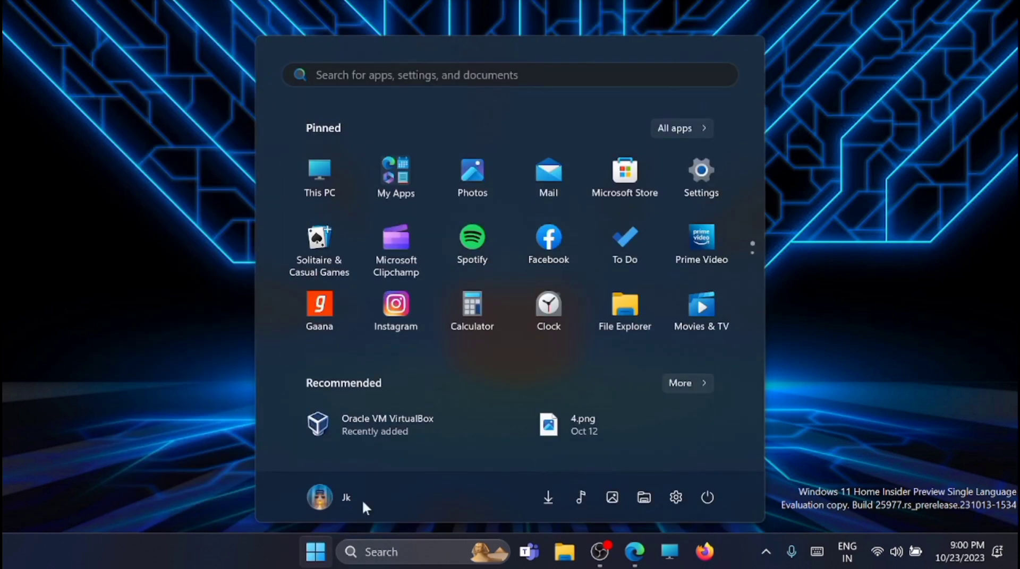
click(692, 187)
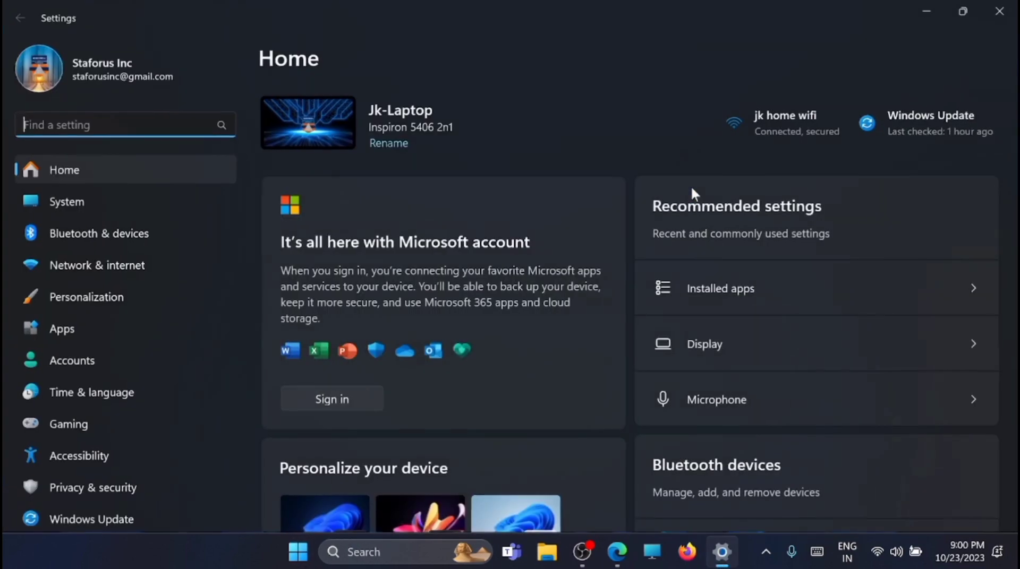
click(100, 202)
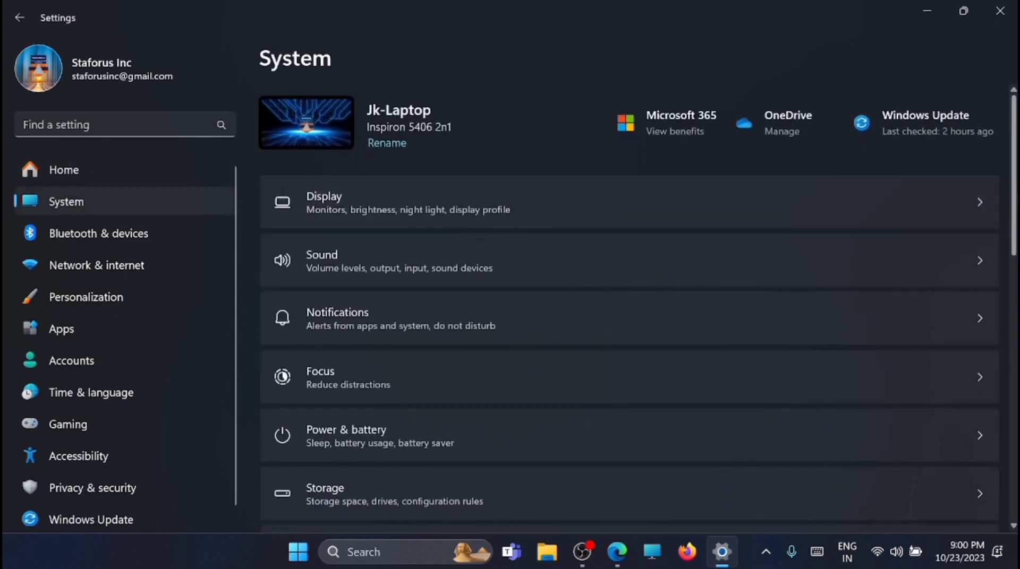
scroll(1016, 242, down, 2)
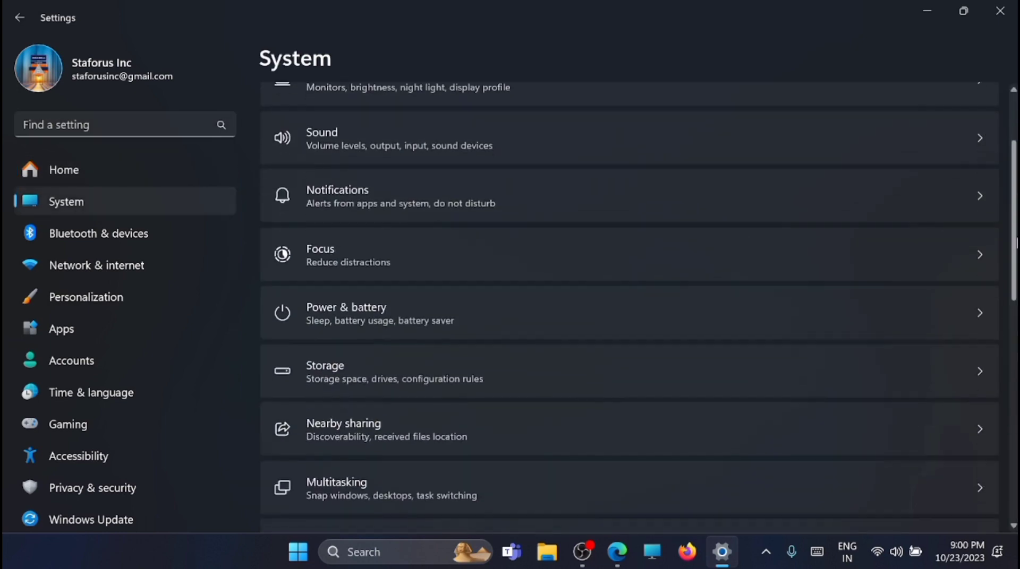
click(548, 375)
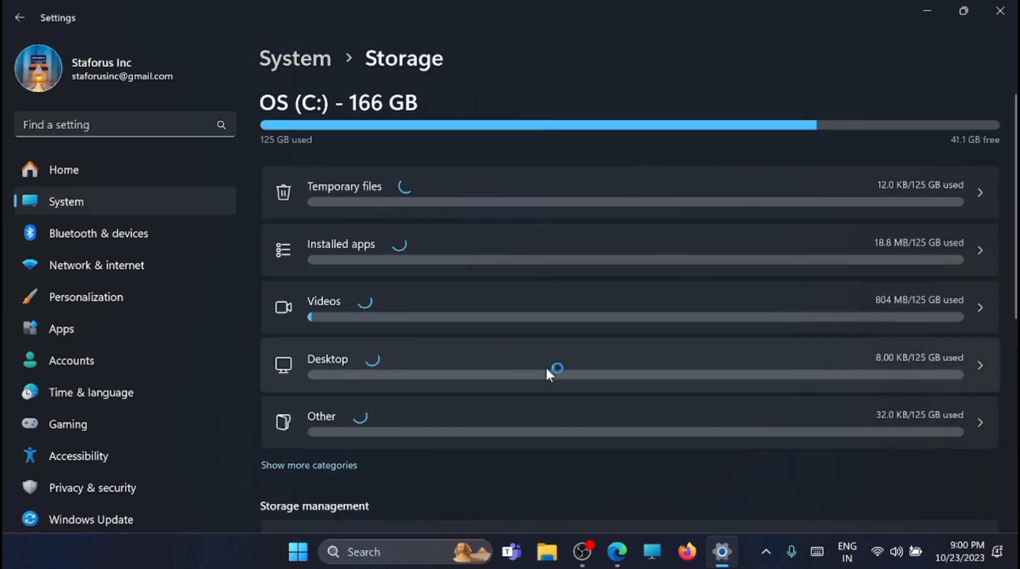
scroll(982, 213, down, 4)
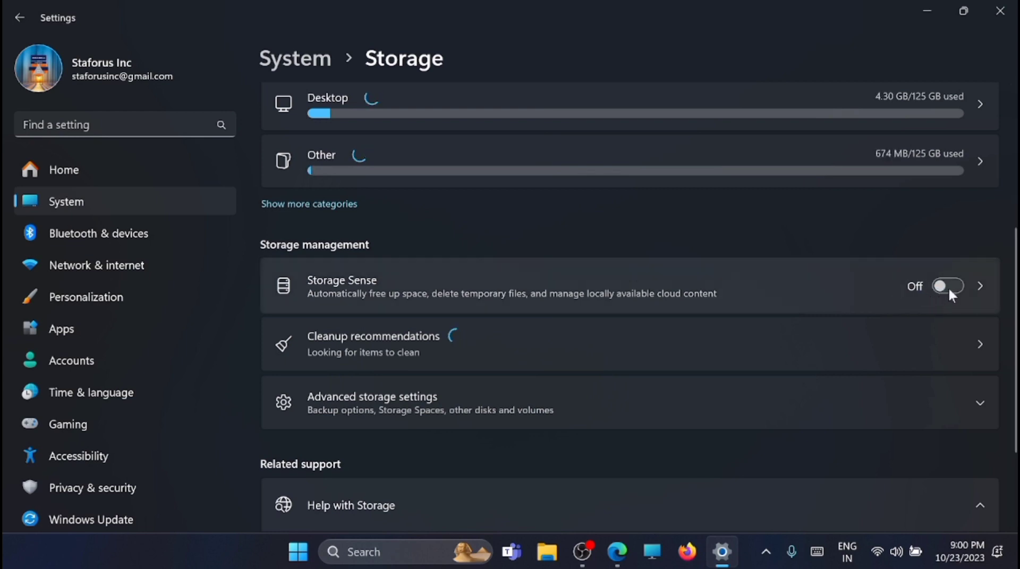
click(947, 287)
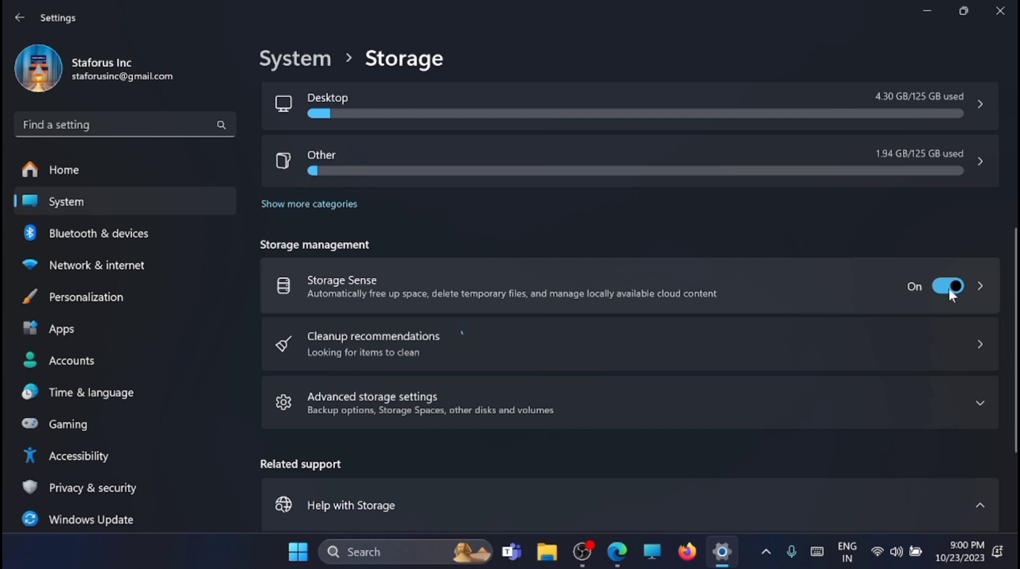
Open the advanced options of the cleanup recommendations and review which temporary file categories are selected for removal.
click(939, 349)
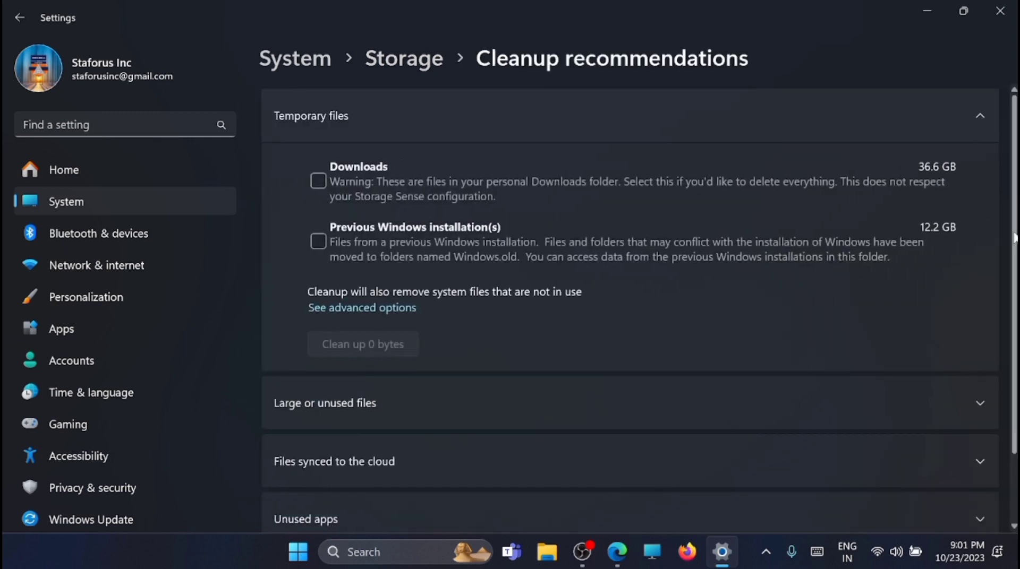
click(380, 313)
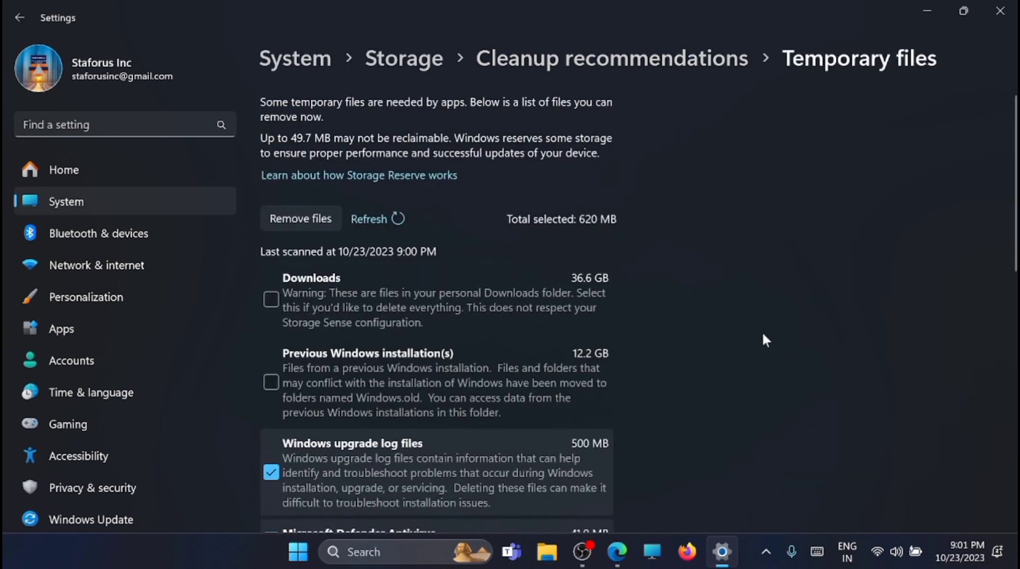
scroll(1005, 375, down, 5)
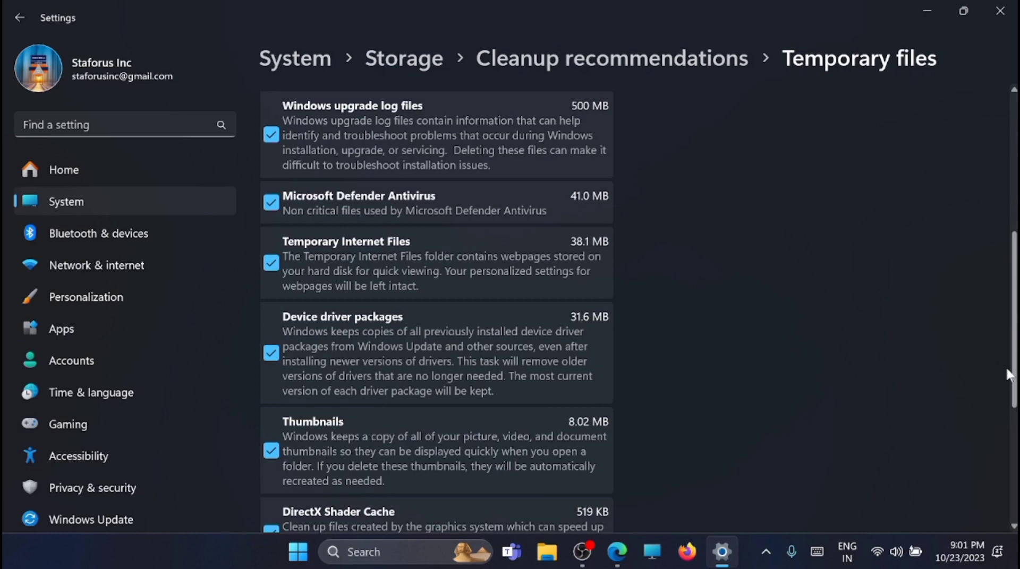
scroll(1006, 367, up, 2)
scroll(1005, 325, up, 2)
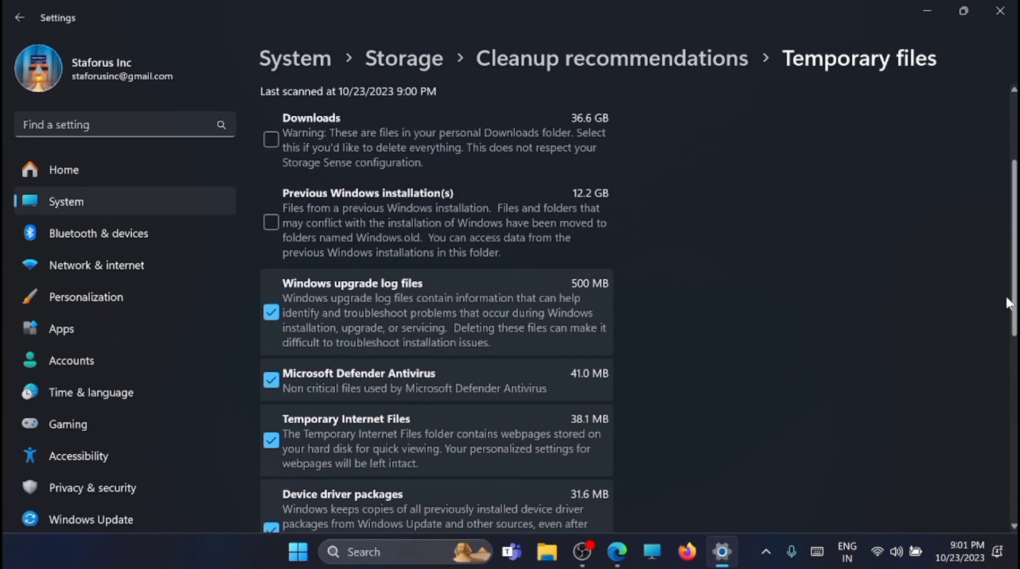
scroll(1005, 295, up, 2)
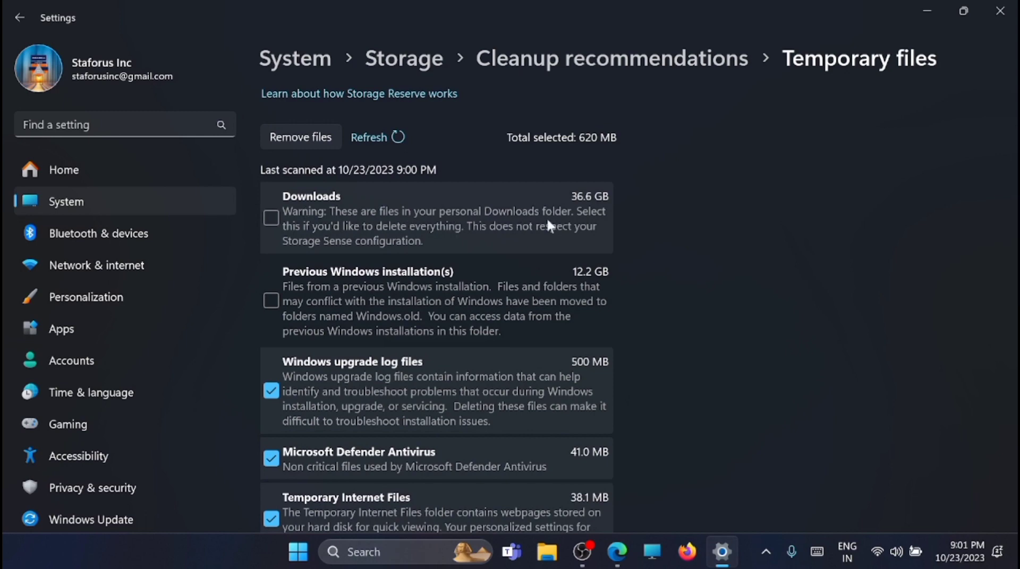
Rescan the temporary files, permanently remove the selected categories, and review the remaining list.
click(398, 139)
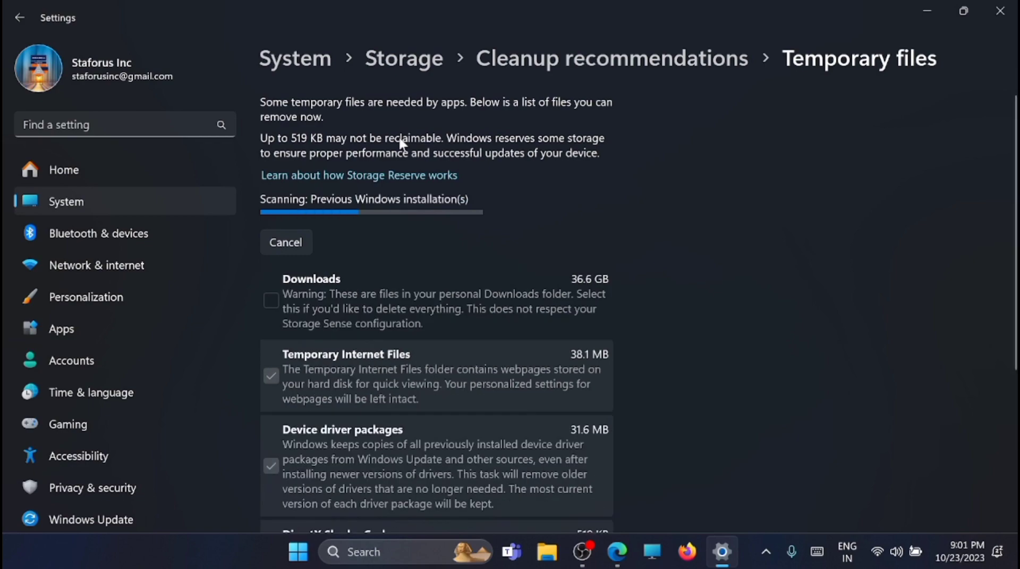
mouse_move(1016, 209)
mouse_down()
mouse_move(1015, 465)
mouse_move(1014, 197)
mouse_up()
click(308, 219)
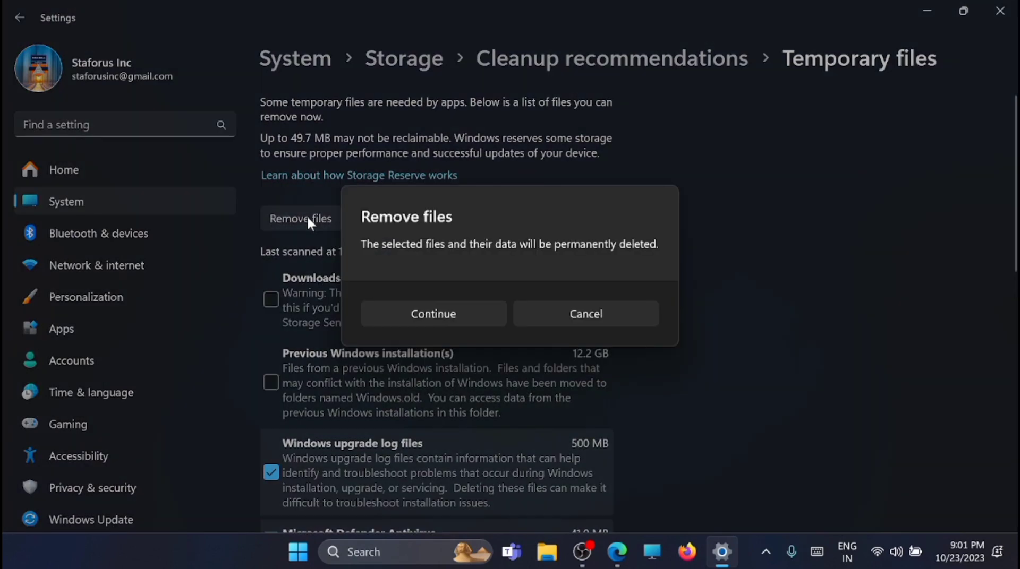
click(446, 314)
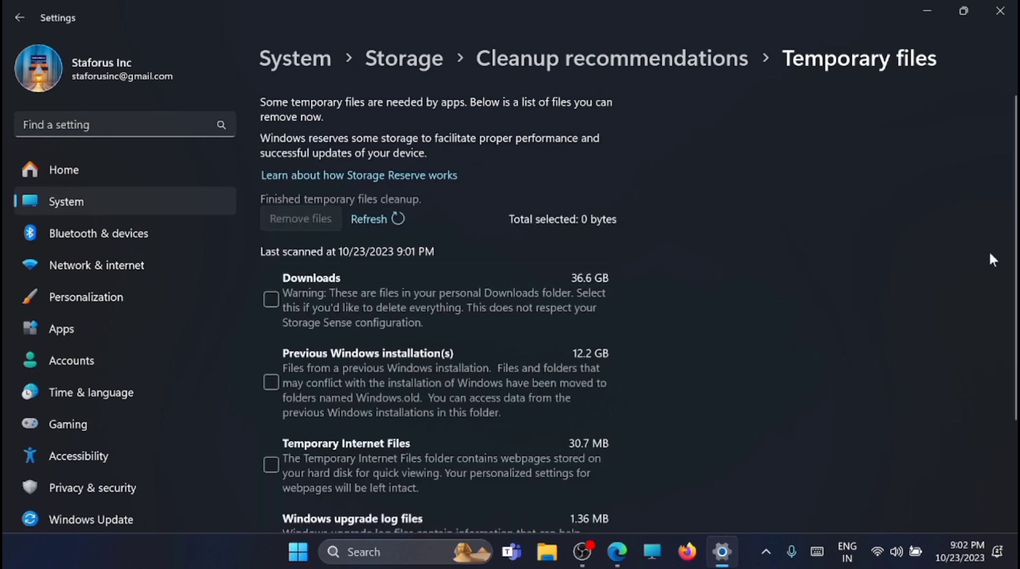
scroll(994, 260, down, 3)
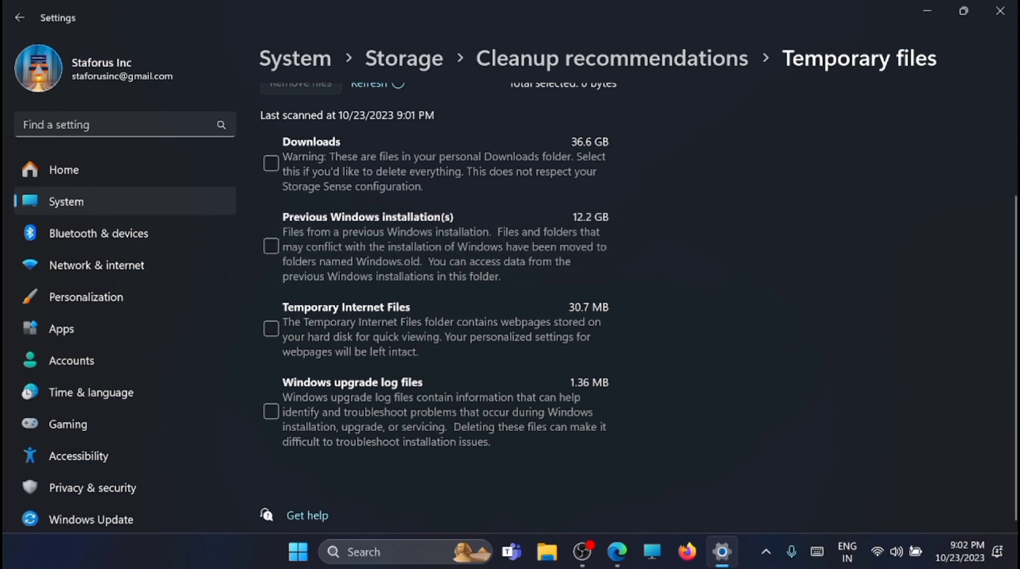
scroll(591, 113, up, 3)
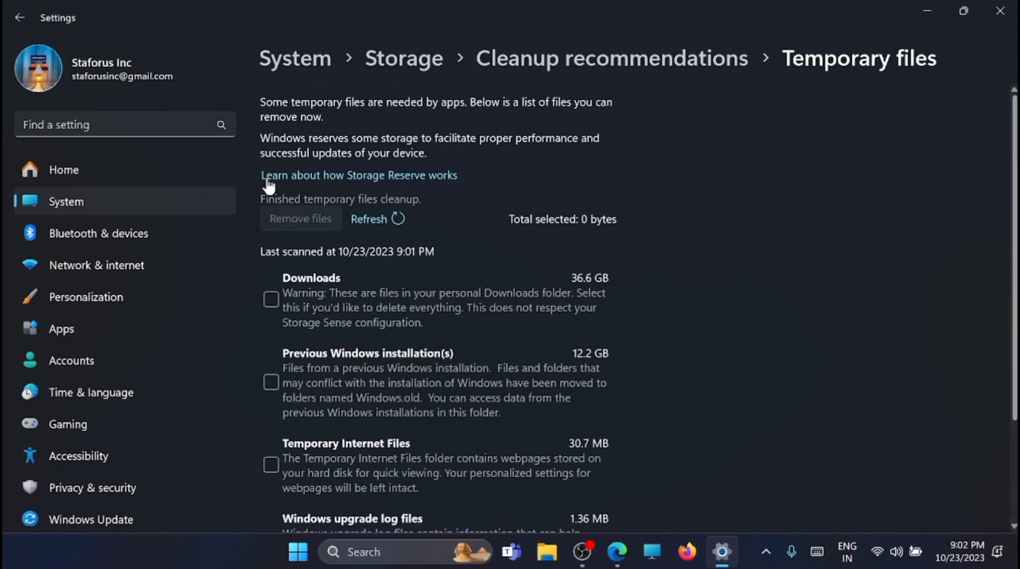
Turn off location services for the whole device in the privacy and security settings.
click(87, 491)
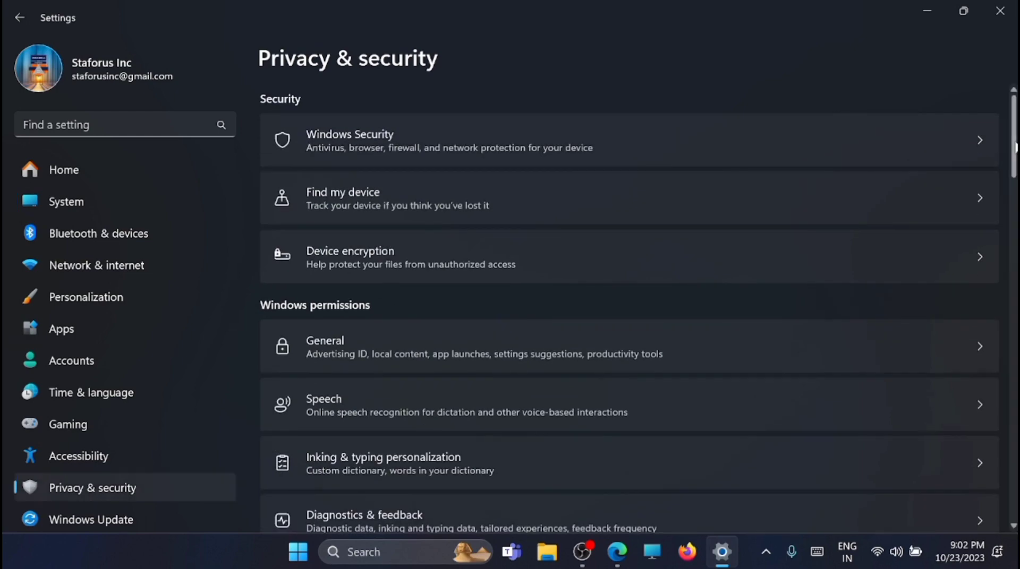
scroll(629, 308, down, 8)
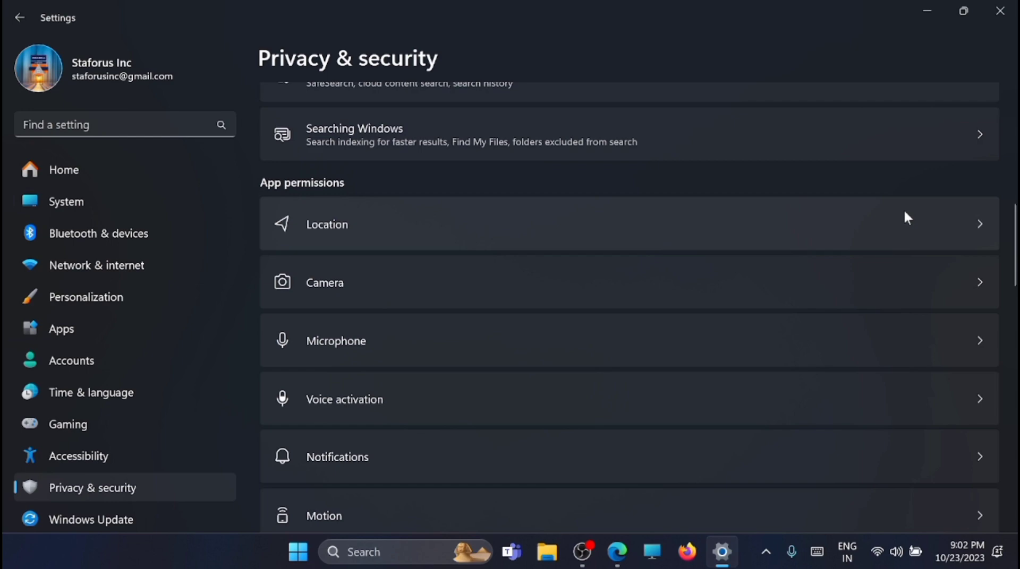
click(905, 212)
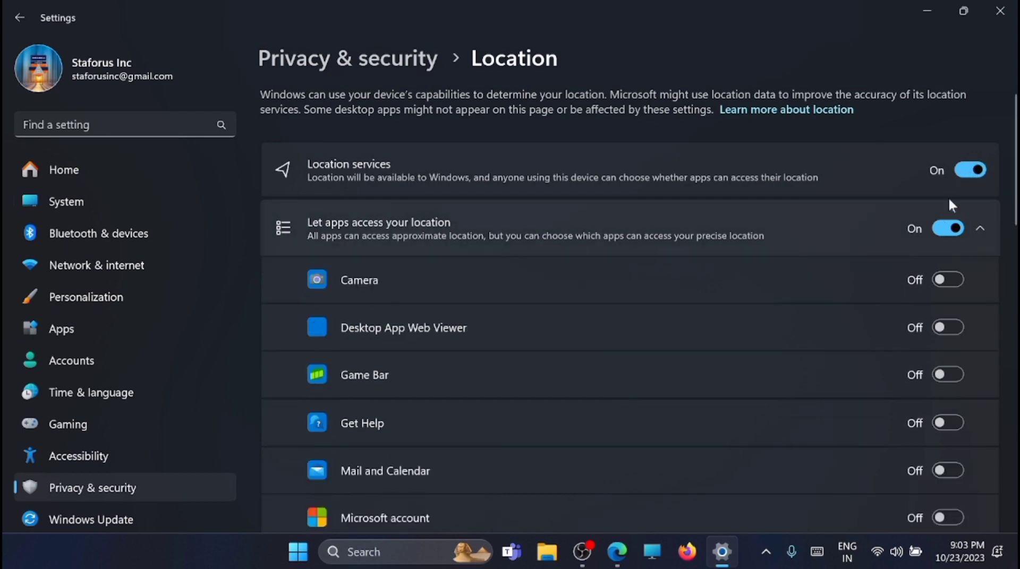
click(976, 170)
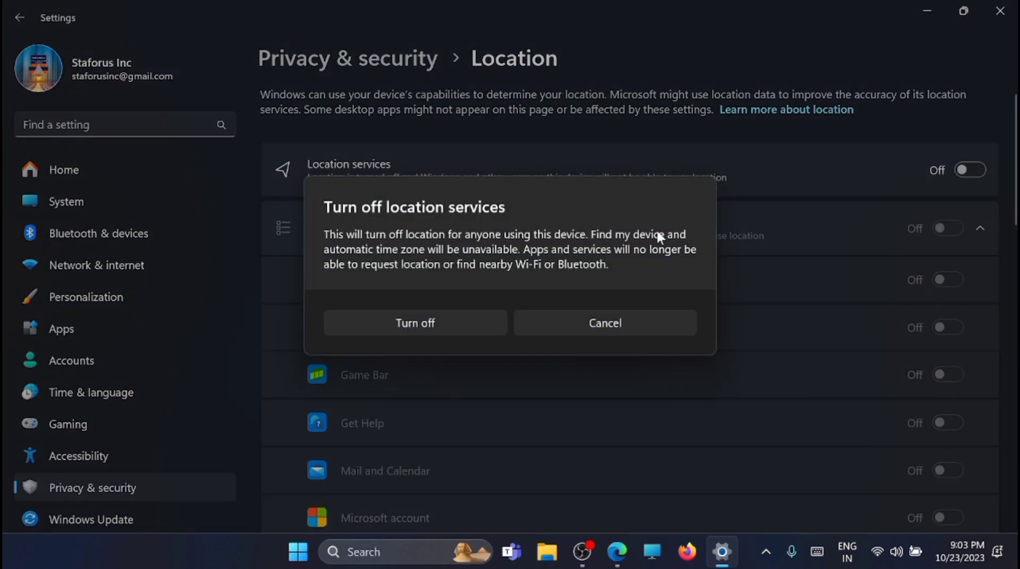
click(468, 318)
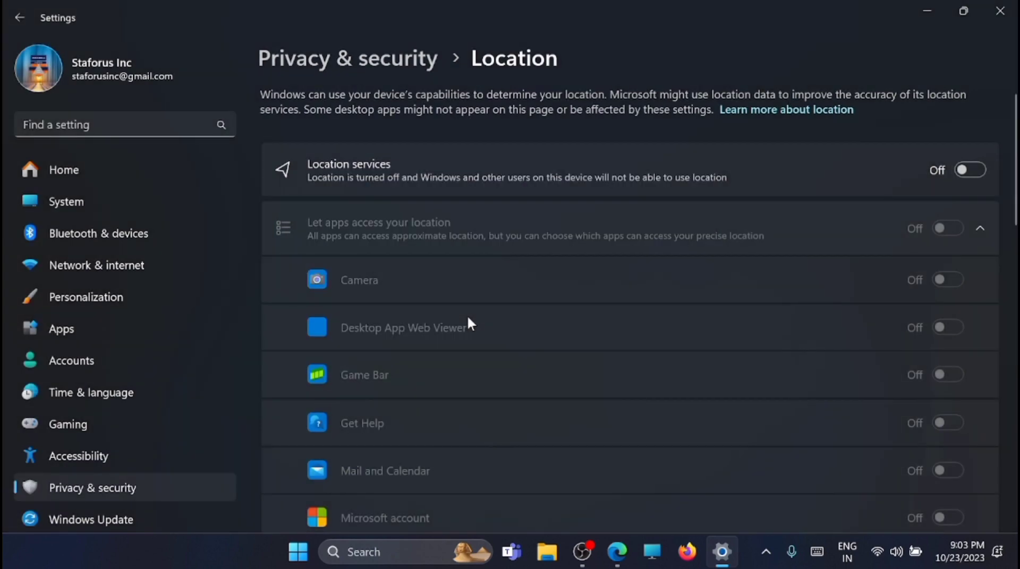
Turn off camera access in the app permissions and return to the privacy and security overview.
click(407, 61)
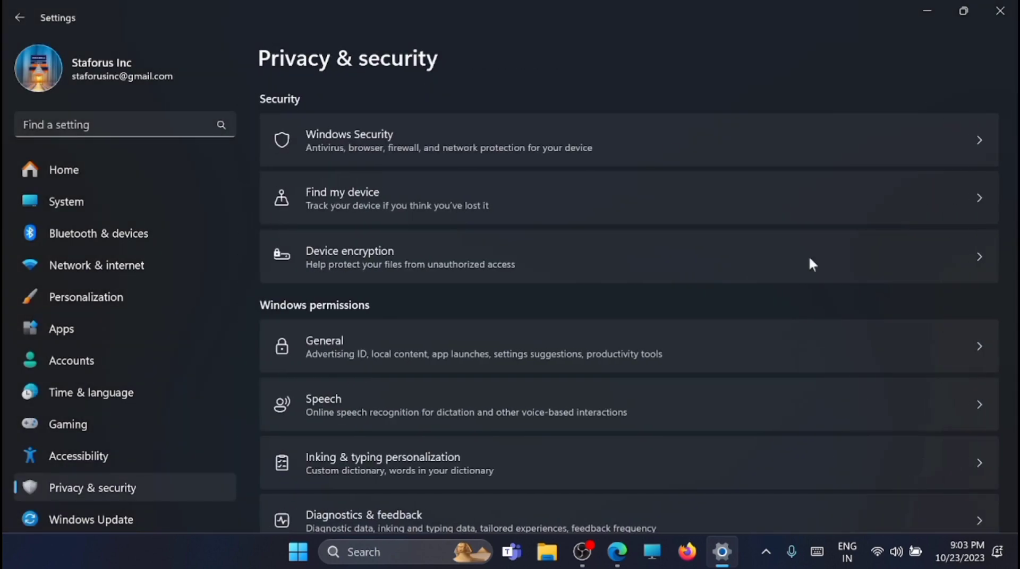
click(908, 219)
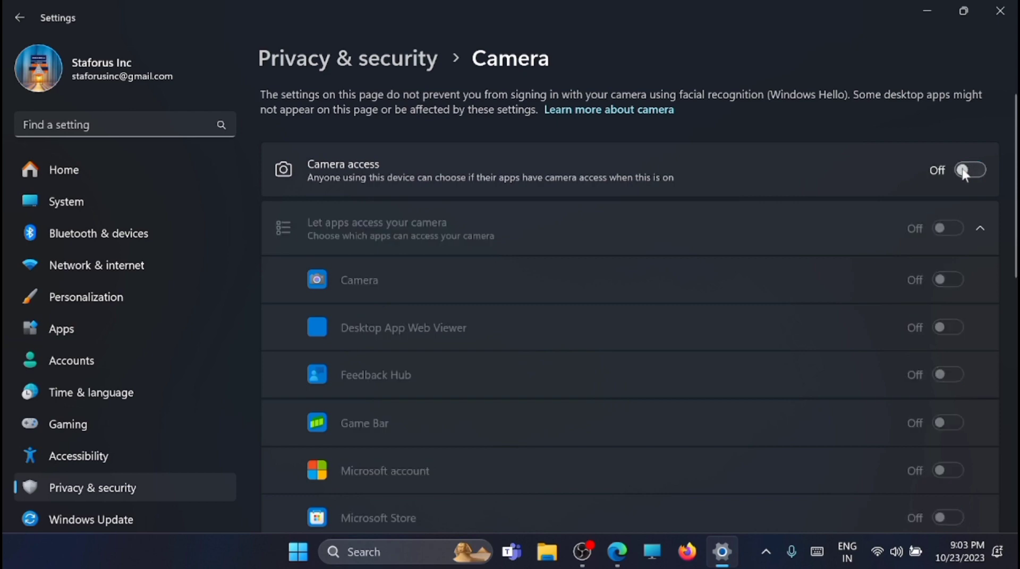
click(21, 17)
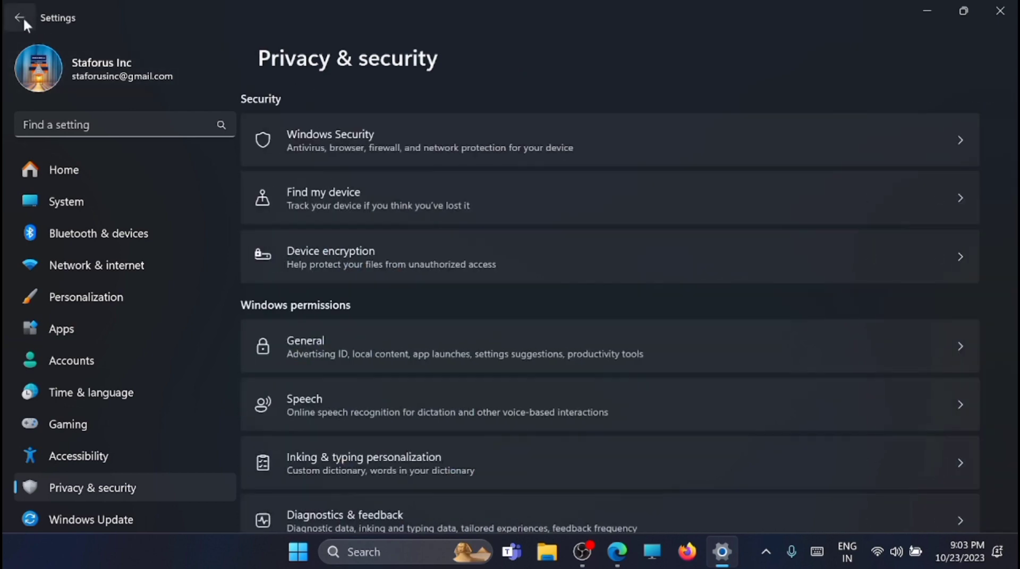
Turn off microphone access in the app permissions.
scroll(671, 372, down, 5)
scroll(826, 234, down, 5)
click(826, 229)
click(970, 168)
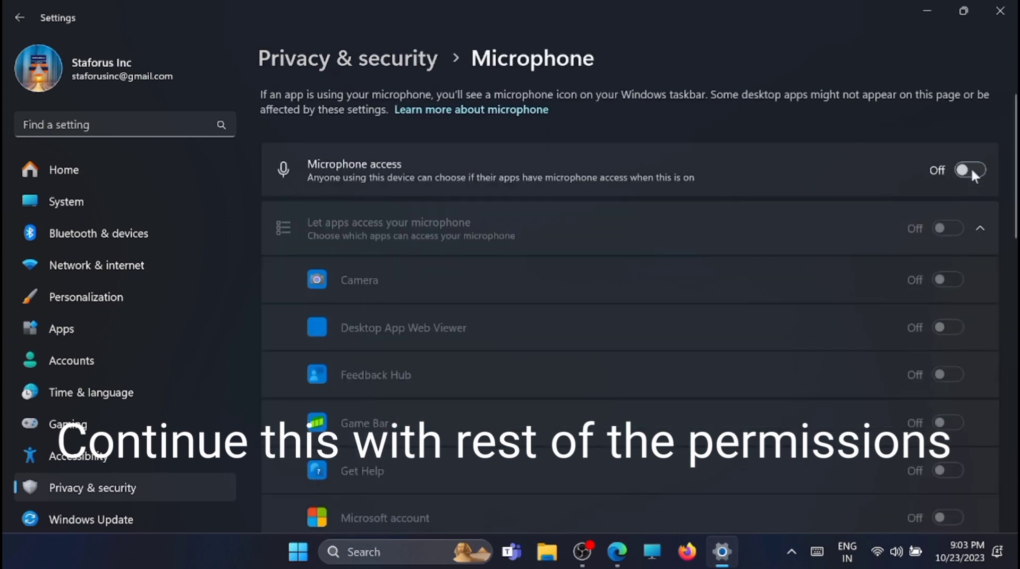
Return to the microphone permissions and switch microphone access back on.
click(319, 60)
scroll(956, 286, down, 10)
click(957, 287)
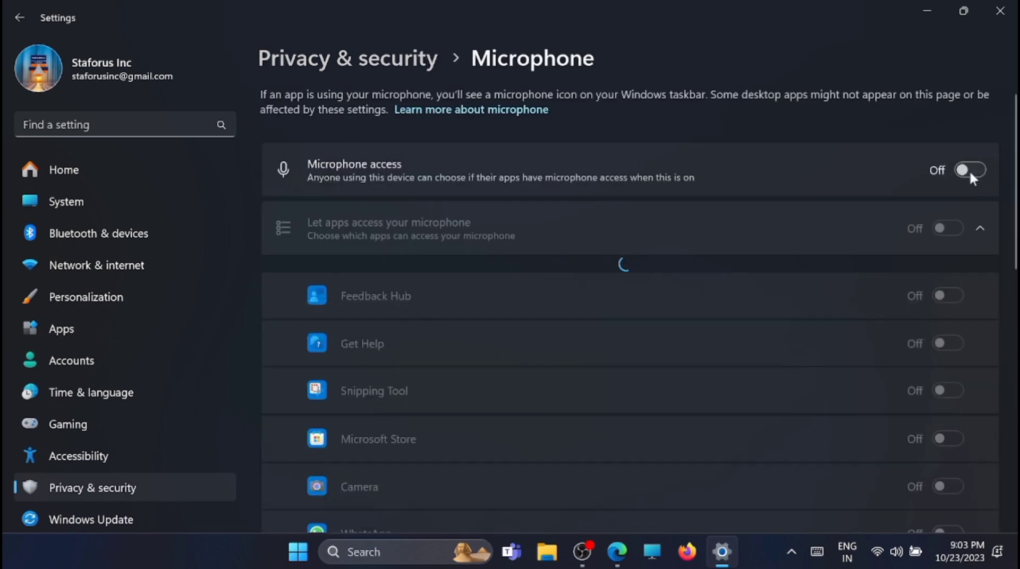
click(968, 168)
click(19, 17)
Look through the app permission pages after the microphone, including voice activation and motion, and return to the privacy overview.
scroll(628, 308, down, 10)
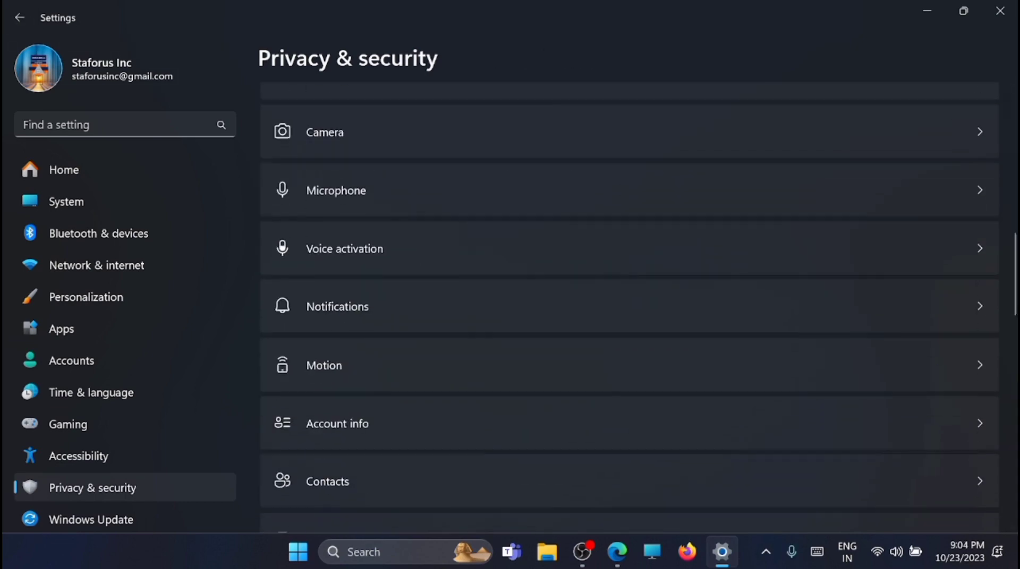
click(879, 255)
click(19, 16)
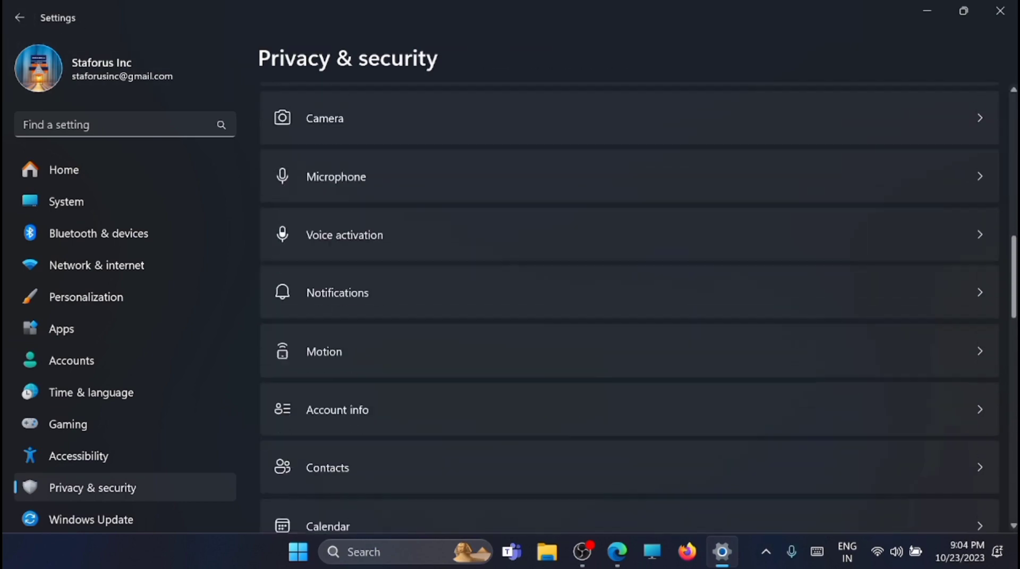
scroll(861, 225, down, 1)
click(860, 223)
click(20, 16)
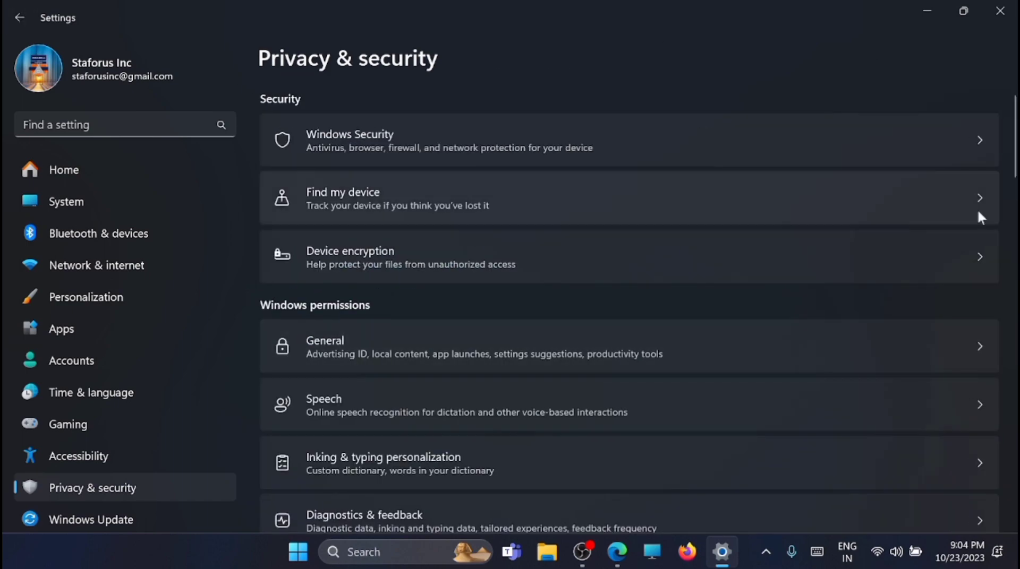
scroll(779, 212, down, 2)
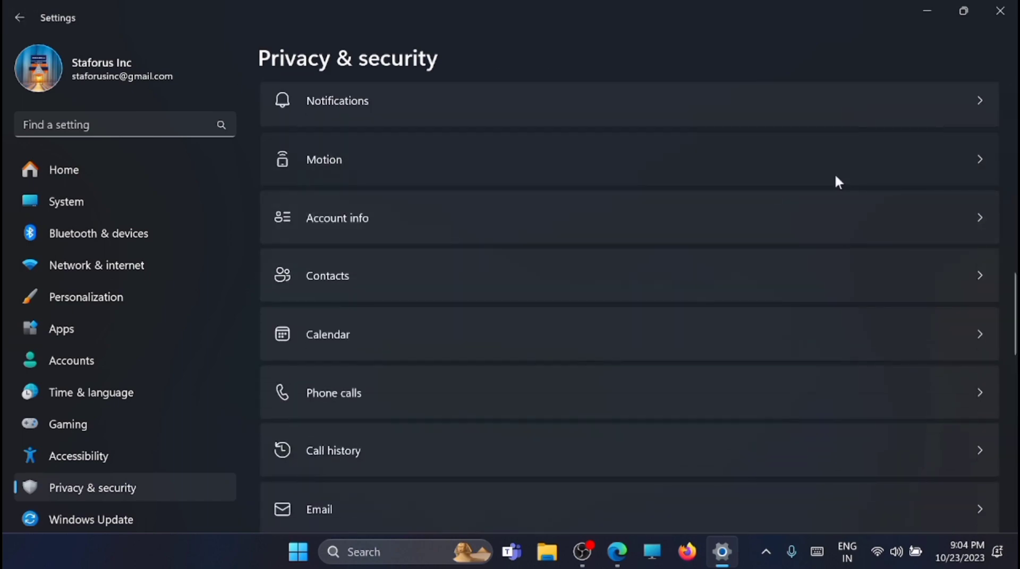
click(772, 181)
click(272, 209)
click(19, 16)
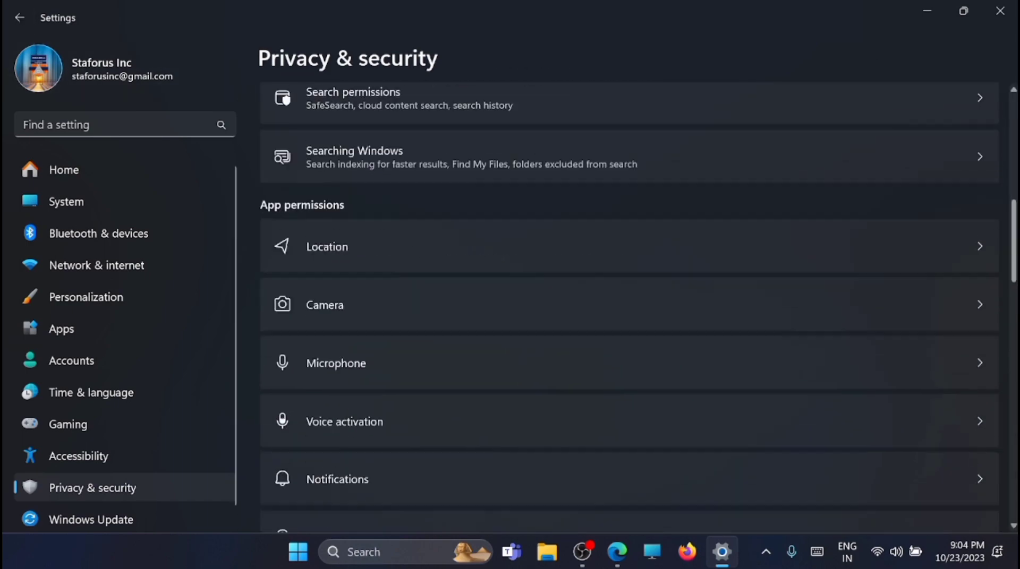
Turn off device-wide access on an app permission page listed before Email and look at a further permission page.
scroll(946, 299, down, 3)
click(945, 303)
click(970, 115)
key(alt+Left)
scroll(930, 220, down, 2)
click(929, 220)
click(19, 16)
Turn off email access in the app permissions and return to the privacy and security overview.
scroll(891, 330, down, 10)
click(891, 330)
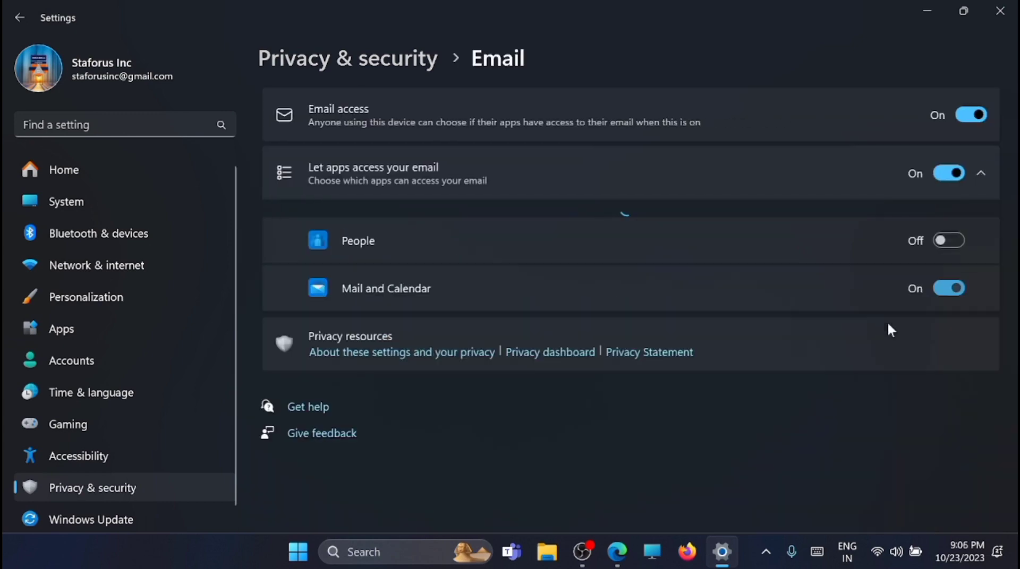
click(969, 115)
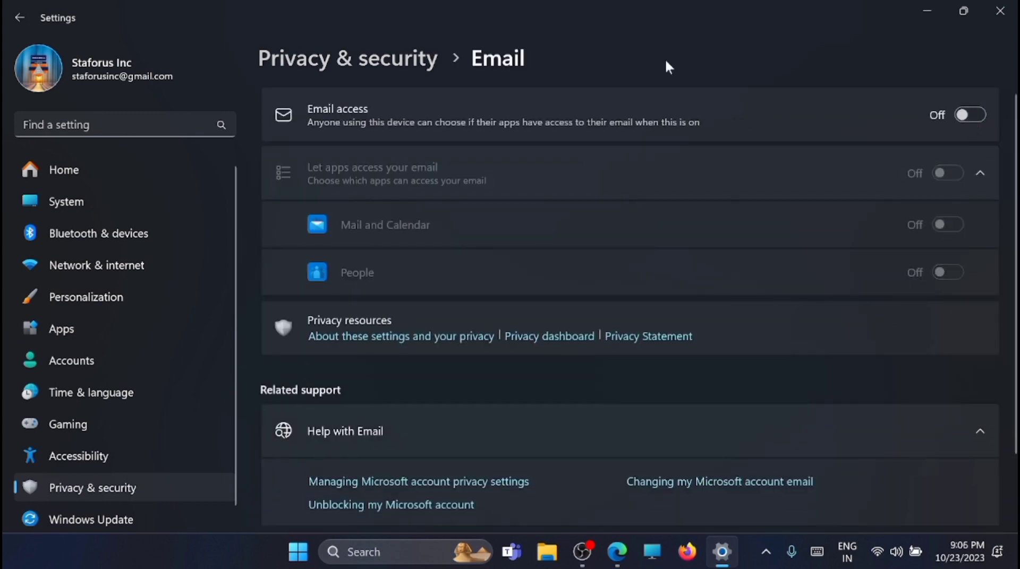
click(19, 17)
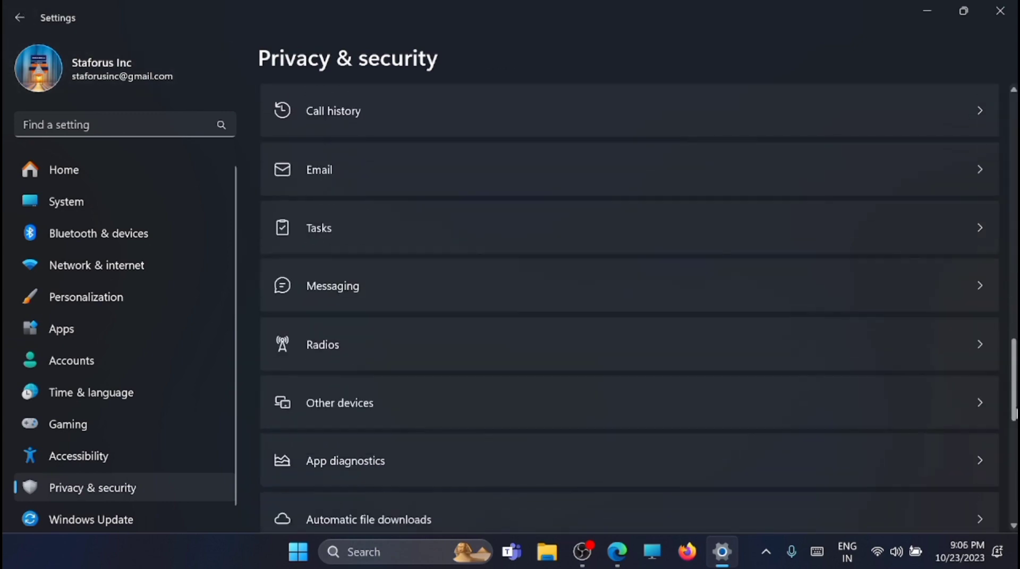
Turn off messaging access in the app permissions and view the radio control permissions.
click(903, 307)
click(968, 113)
click(19, 16)
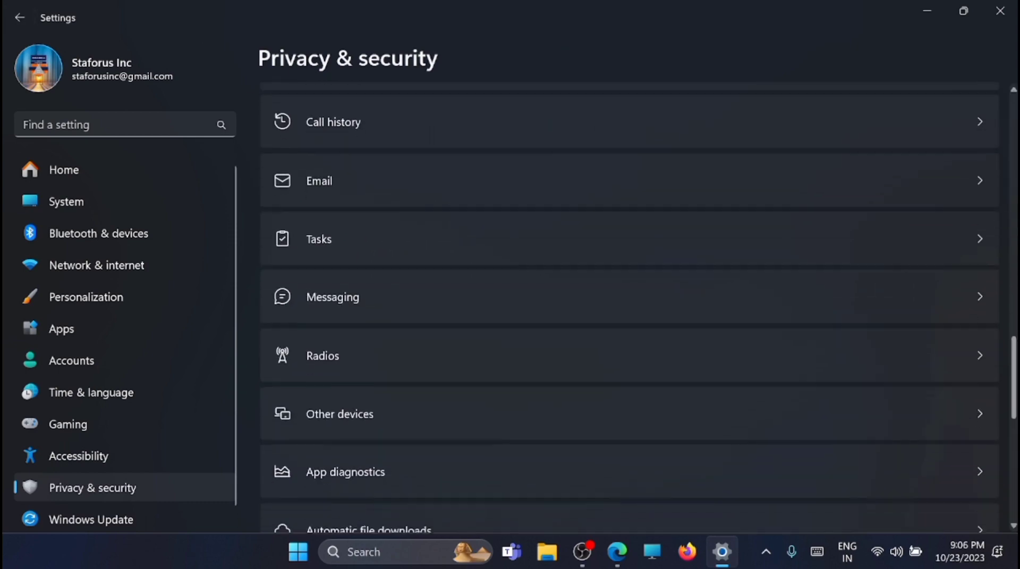
click(821, 356)
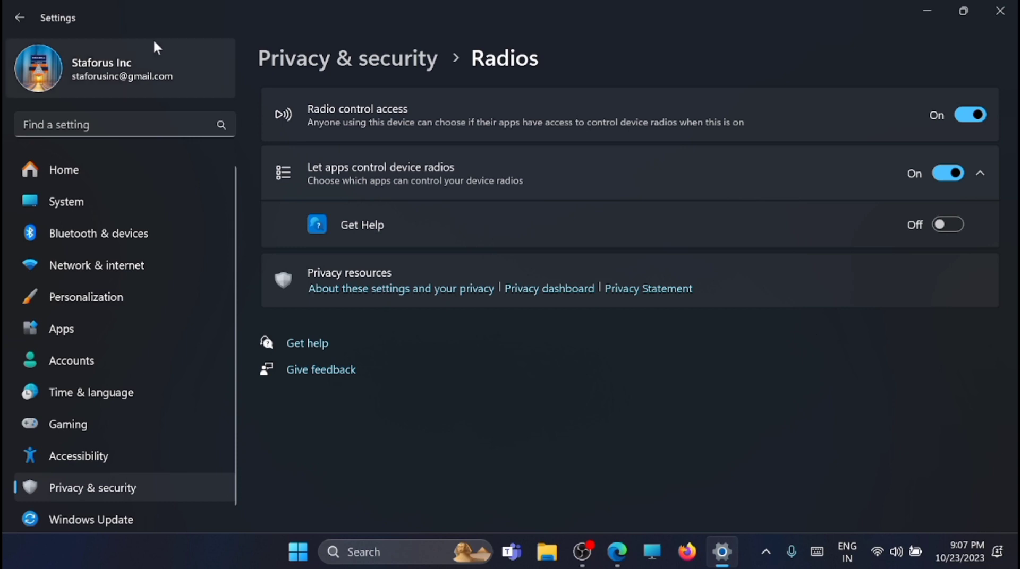
click(19, 16)
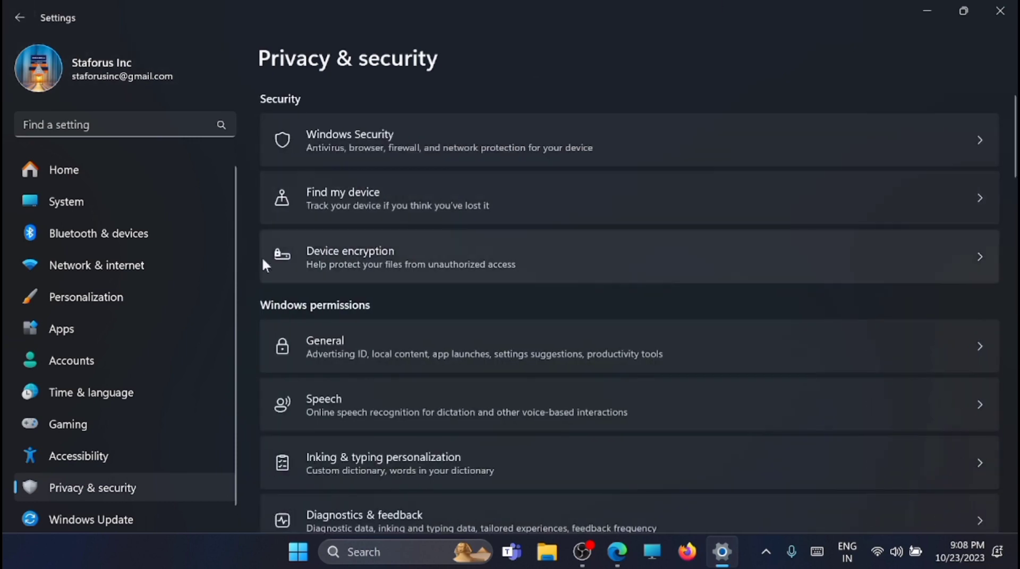
Uninstall Microsoft Clipchamp from the list of installed apps.
click(69, 335)
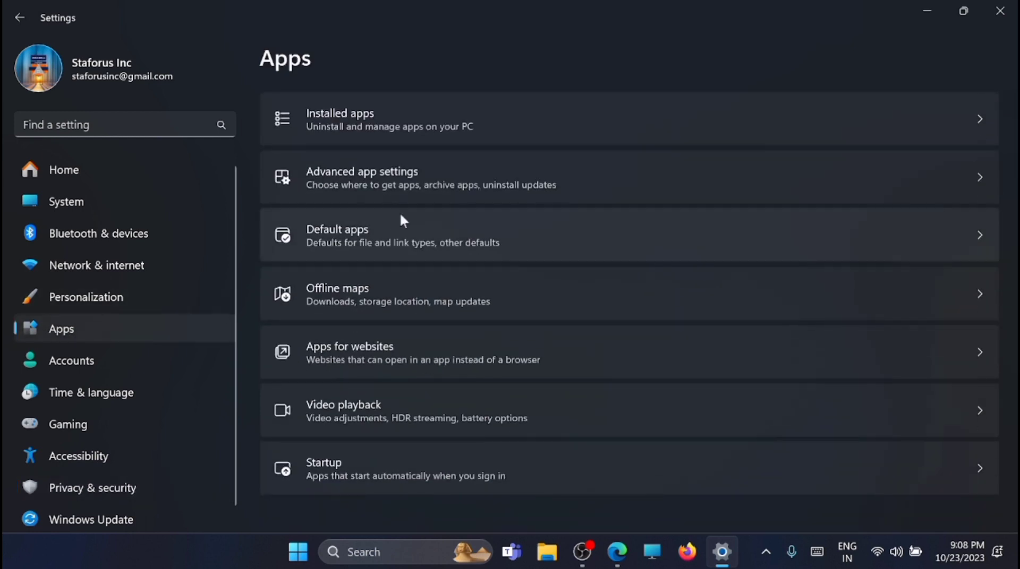
click(535, 127)
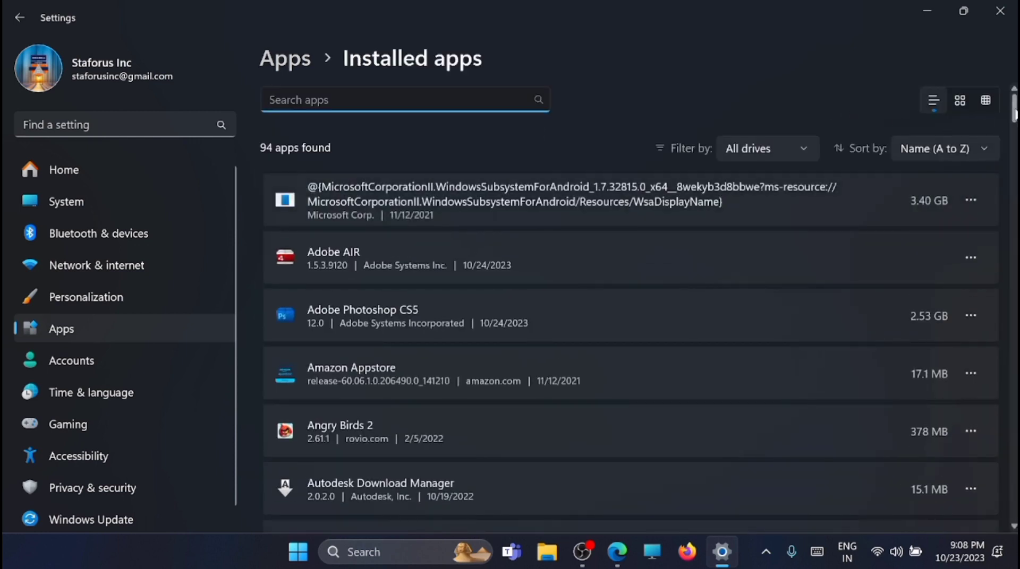
drag(1014, 112, 1014, 272)
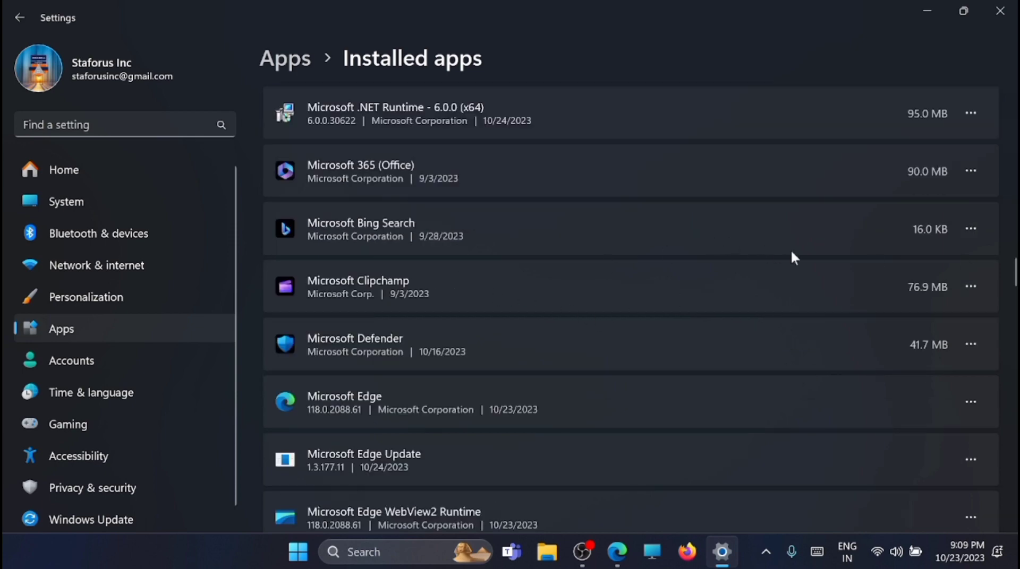
click(971, 286)
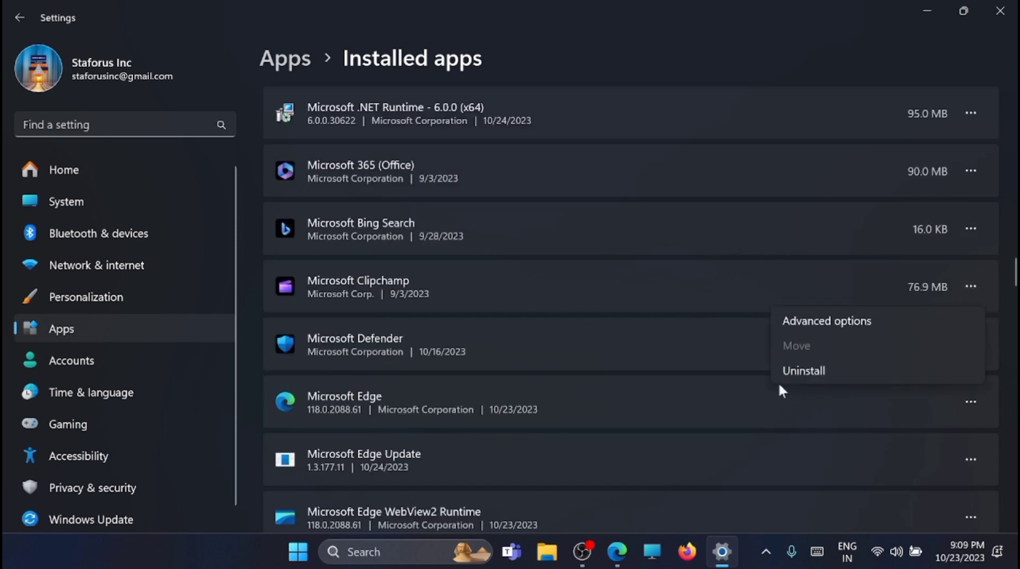
click(805, 371)
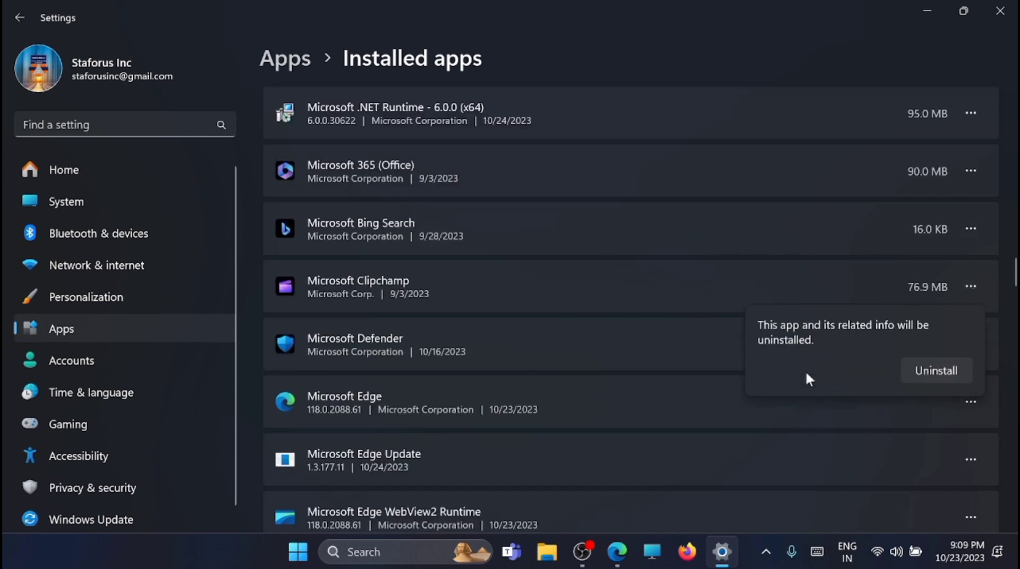
click(927, 377)
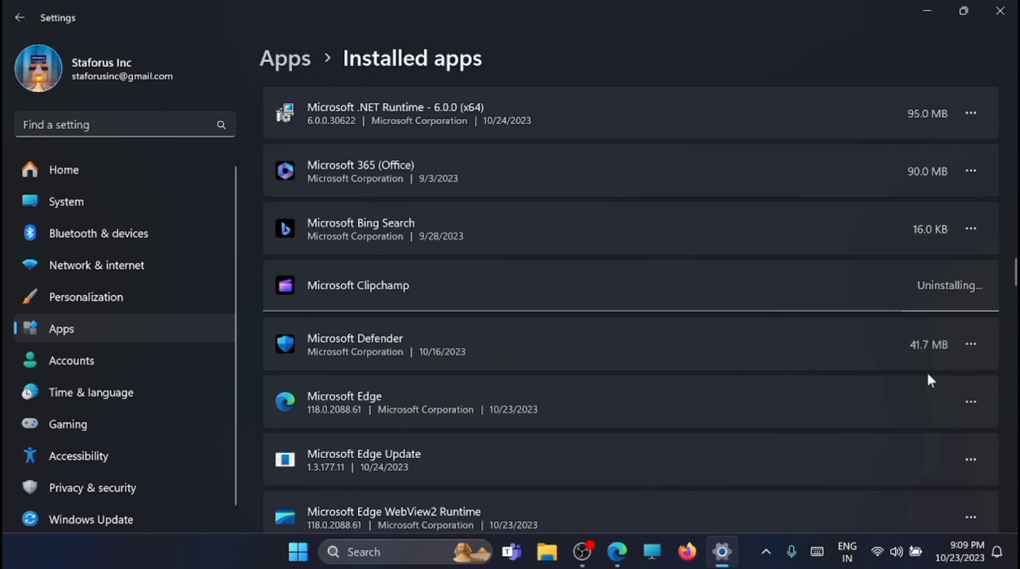
Uninstall another unneeded app farther down the installed apps list and close Settings.
scroll(926, 371, down, 10)
click(970, 368)
click(922, 427)
click(923, 448)
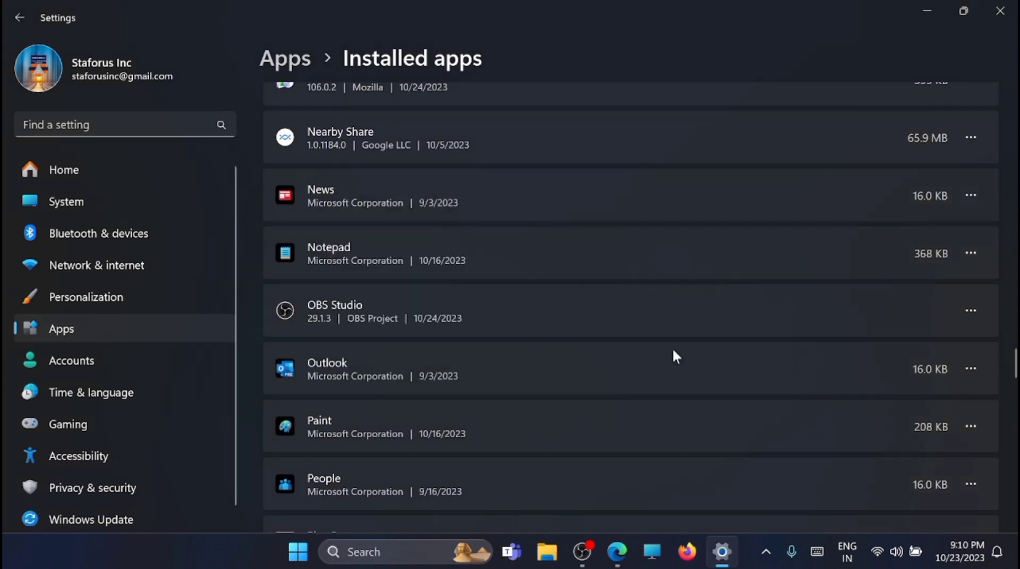
click(1000, 11)
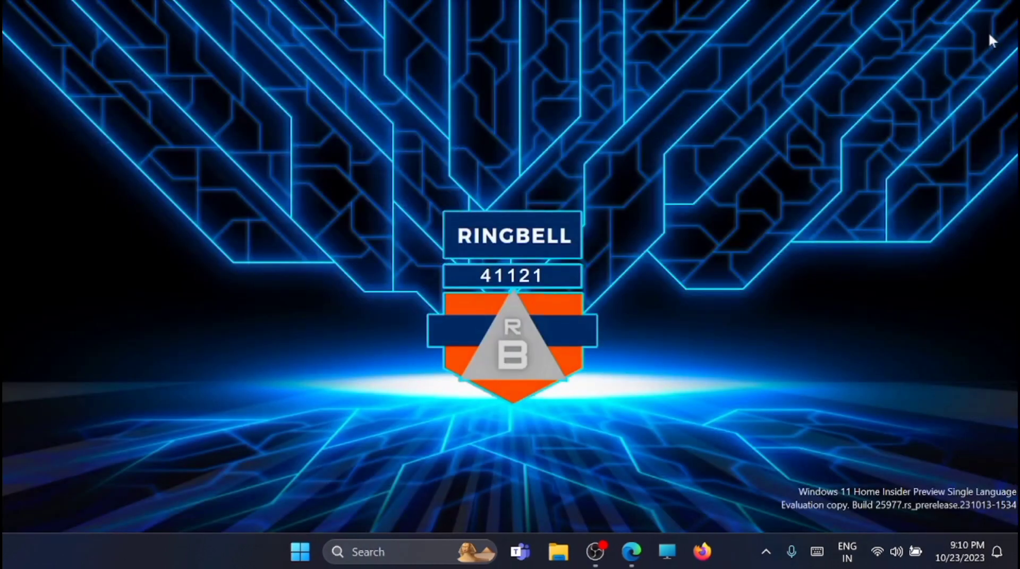
Switch to Task Manager and disable nearby_share_launcher.exe among the startup apps.
right_click(735, 542)
click(798, 487)
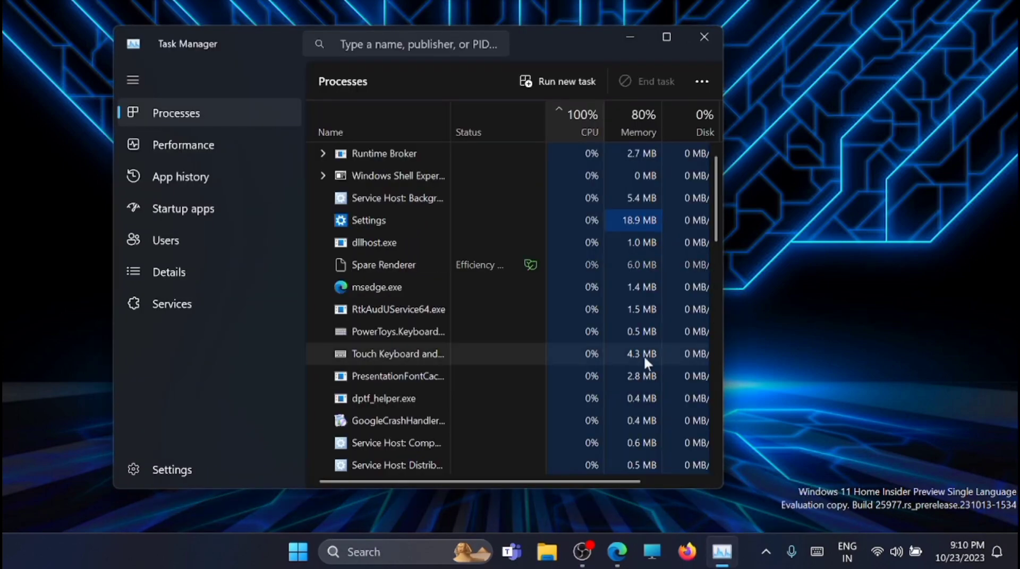
click(212, 210)
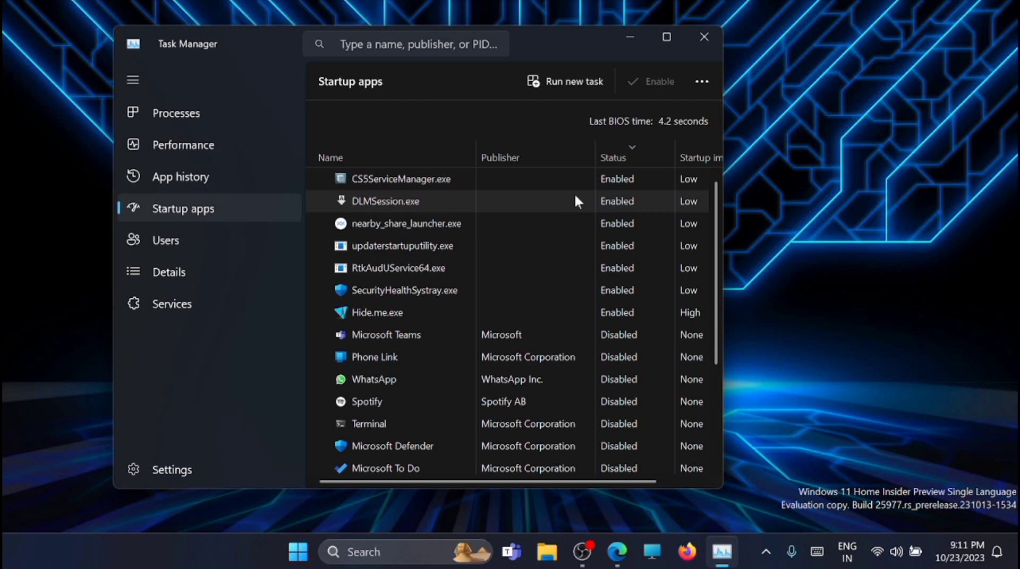
right_click(606, 225)
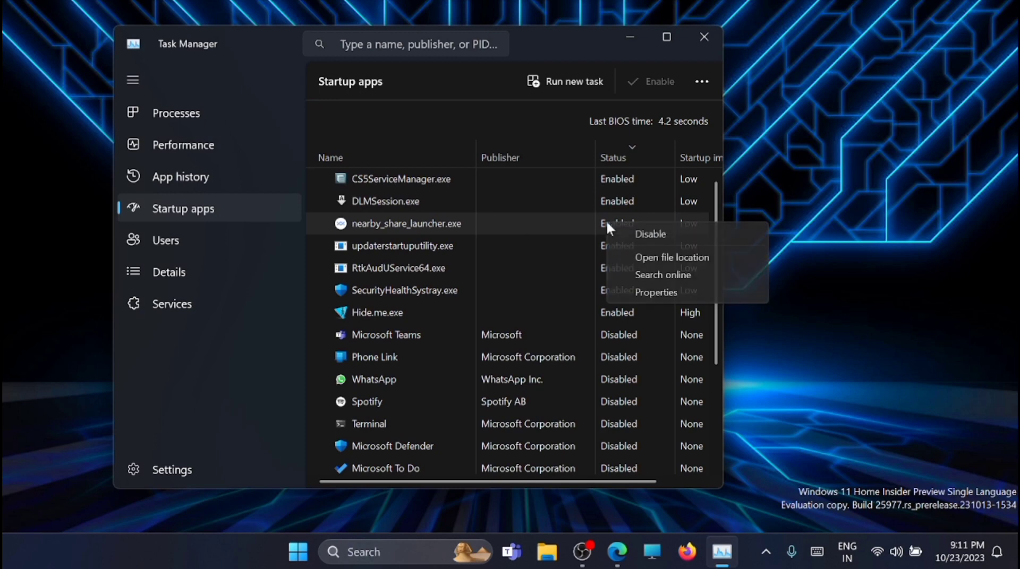
click(647, 234)
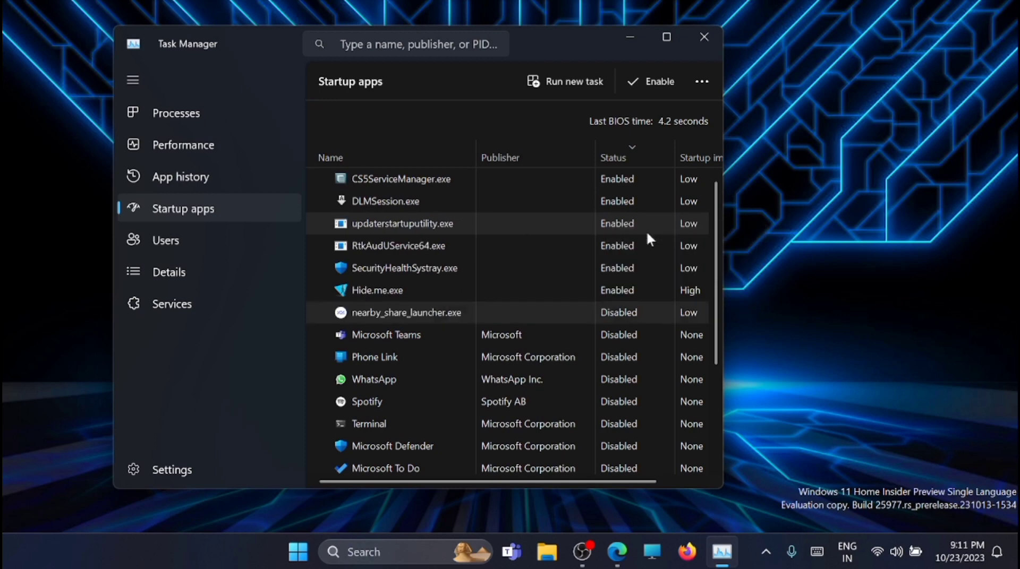
Disable Hide.me.exe among the startup apps and close Task Manager.
right_click(623, 289)
click(657, 300)
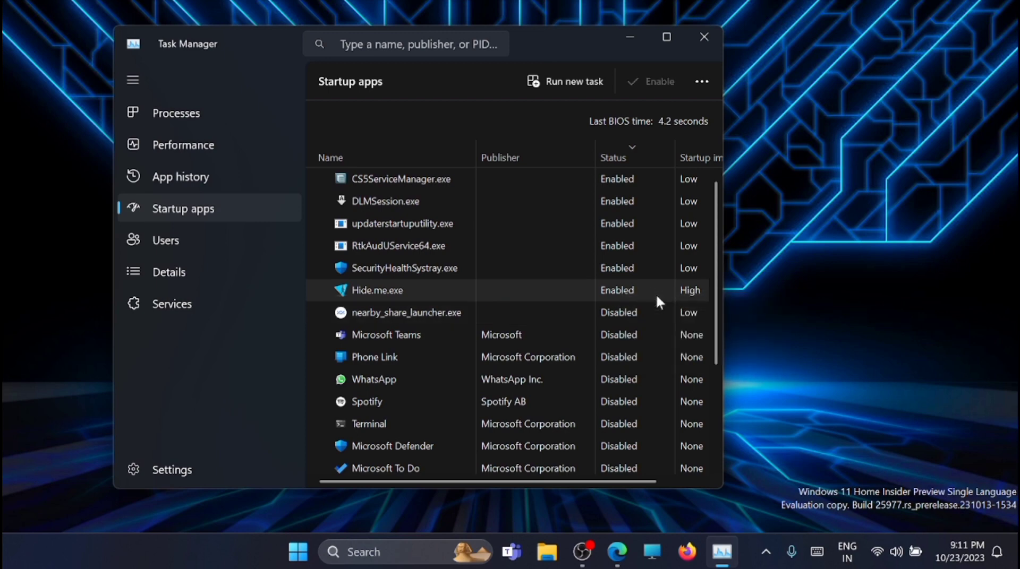
click(705, 36)
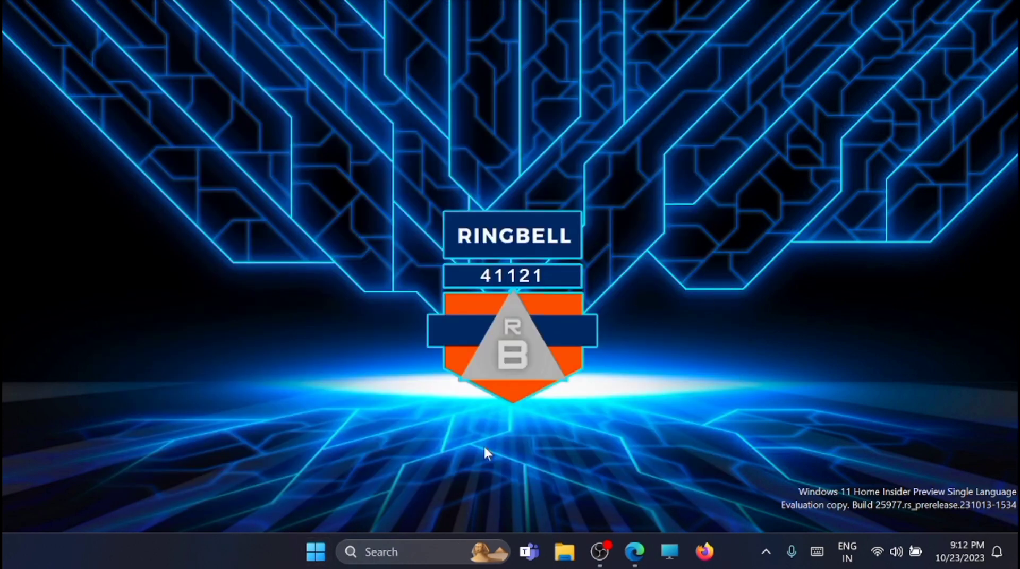
Run sysdm.cpl and open the performance settings from the advanced system properties.
right_click(314, 552)
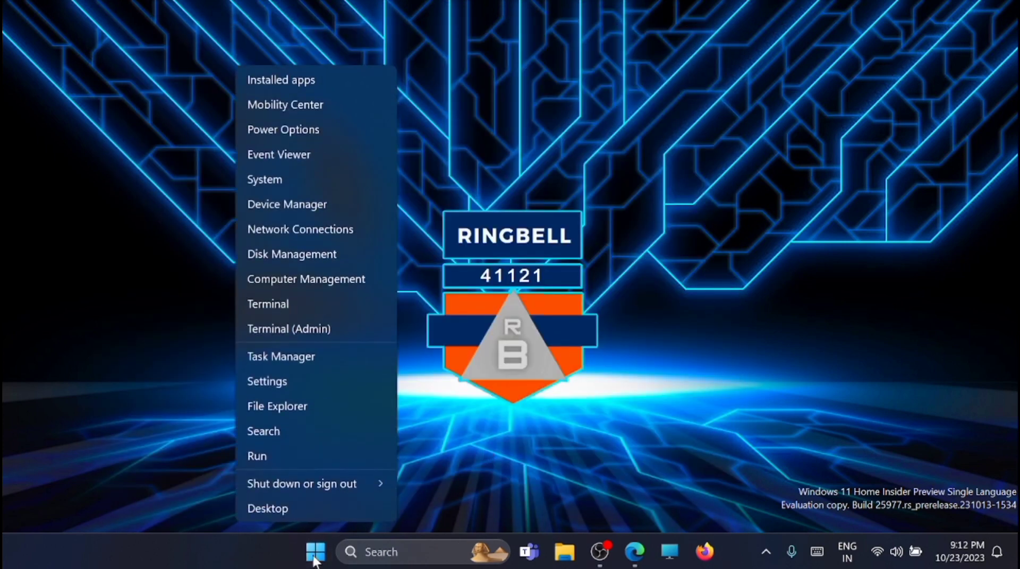
click(266, 458)
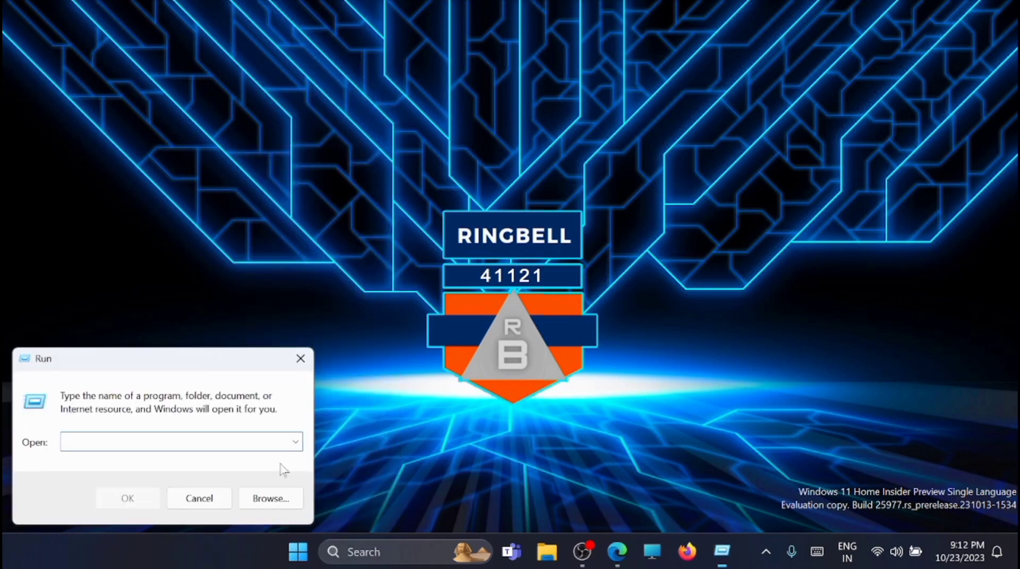
text(sysdm)
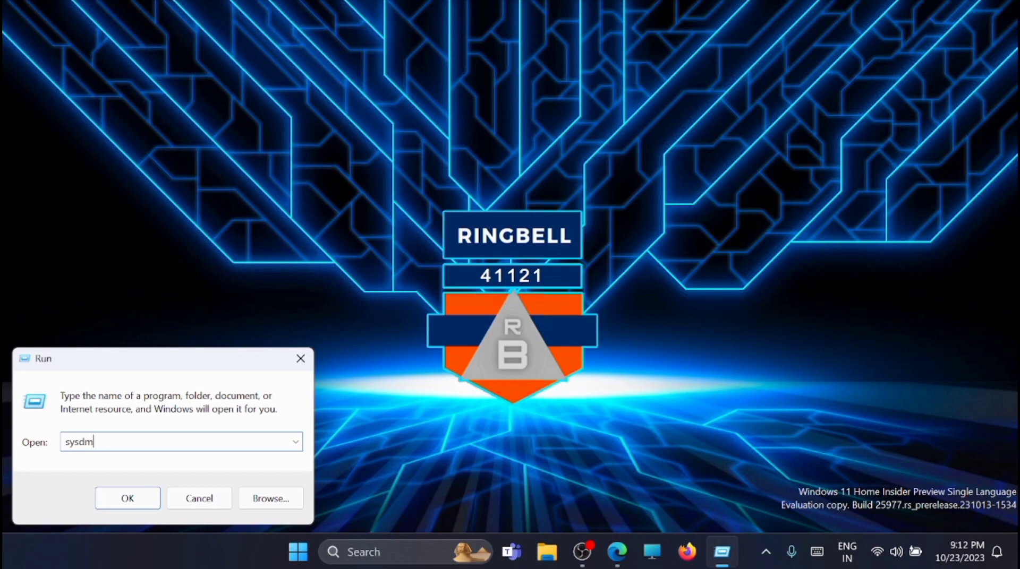
text(.cpl)
key(Return)
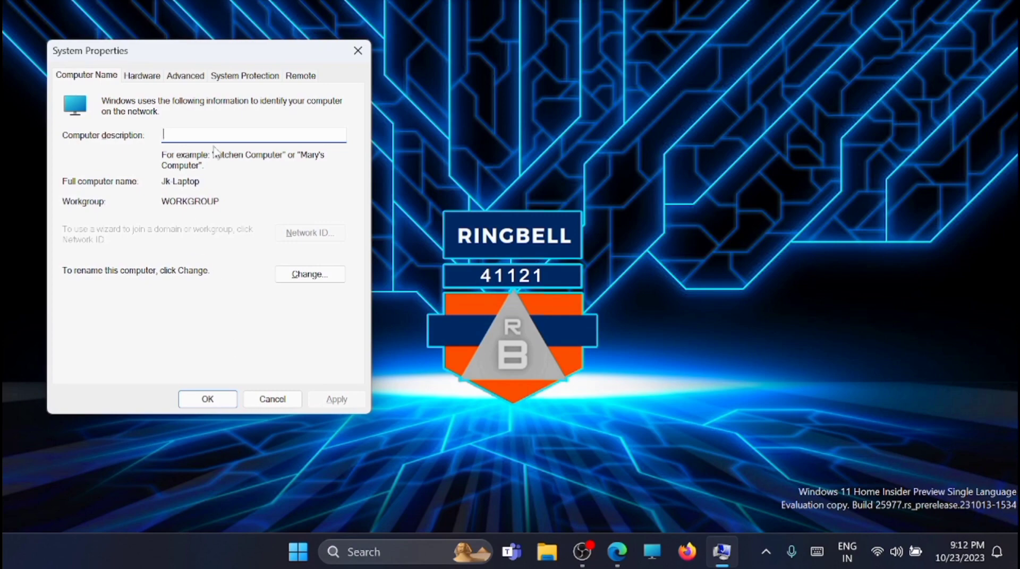
click(194, 78)
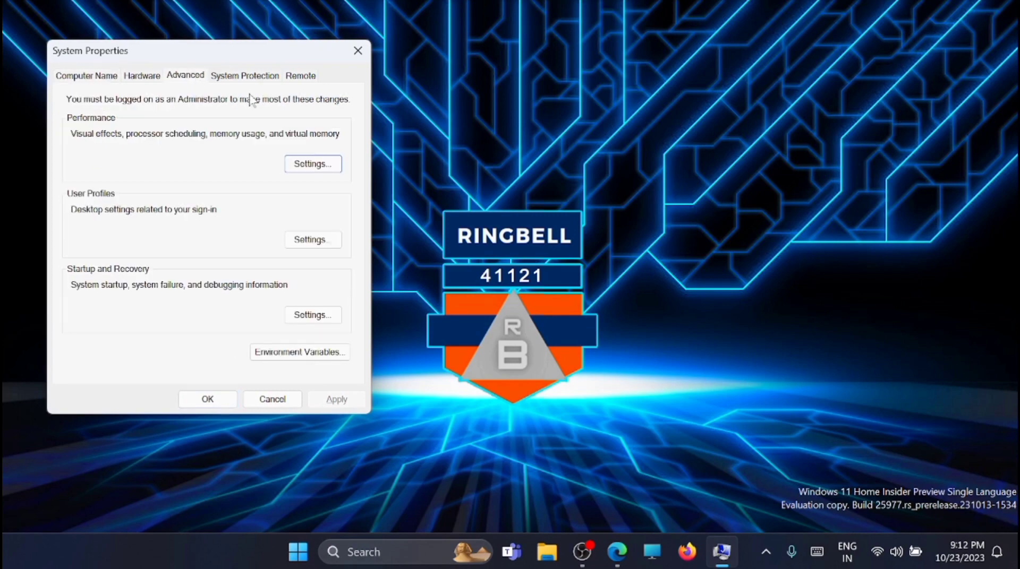
click(311, 166)
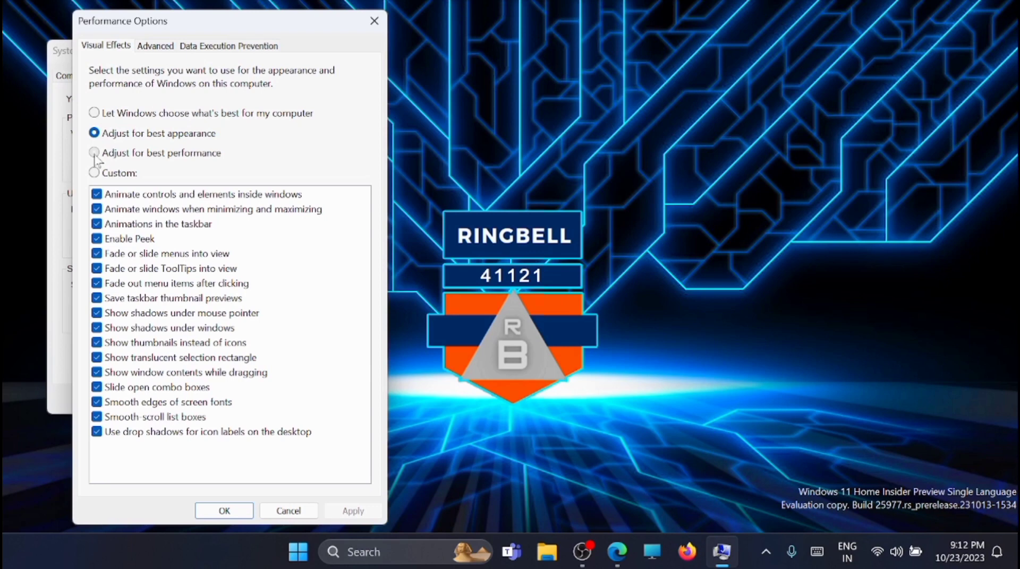
Adjust visual effects for best performance, but keep window minimize/maximize and taskbar animations, Peek, saved taskbar thumbnail previews, and thumbnails instead of icons.
click(95, 154)
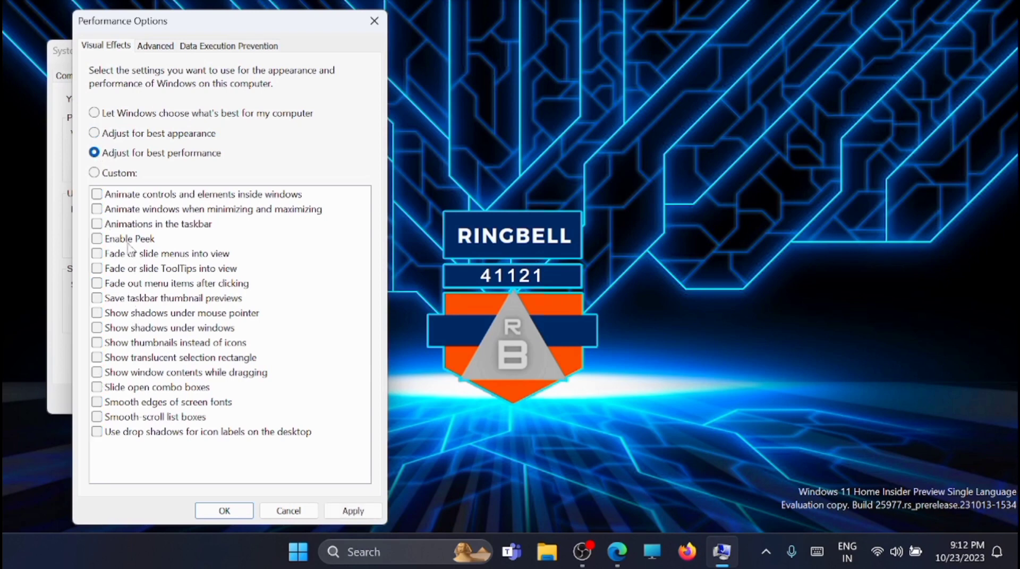
click(96, 225)
click(97, 210)
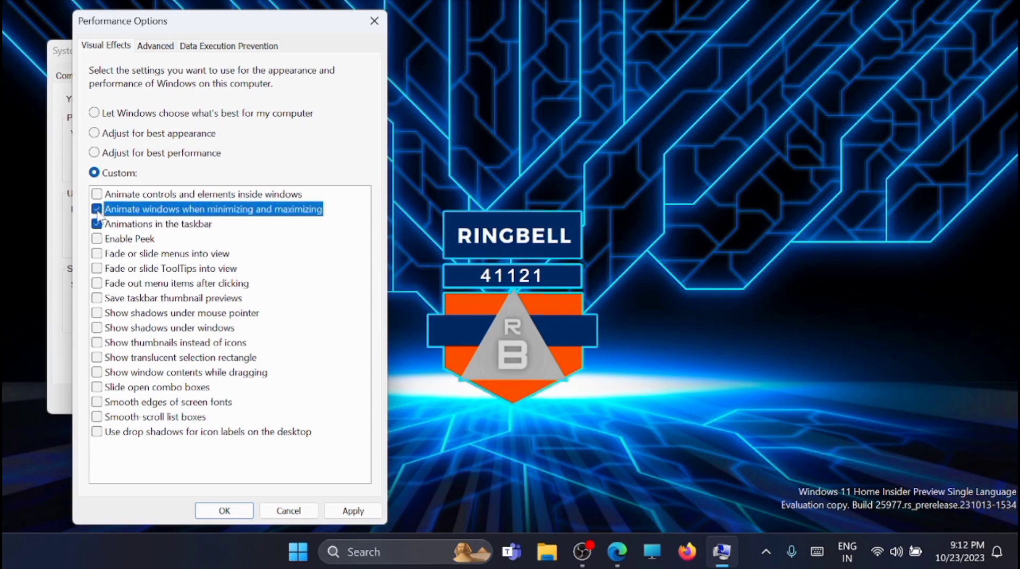
click(97, 342)
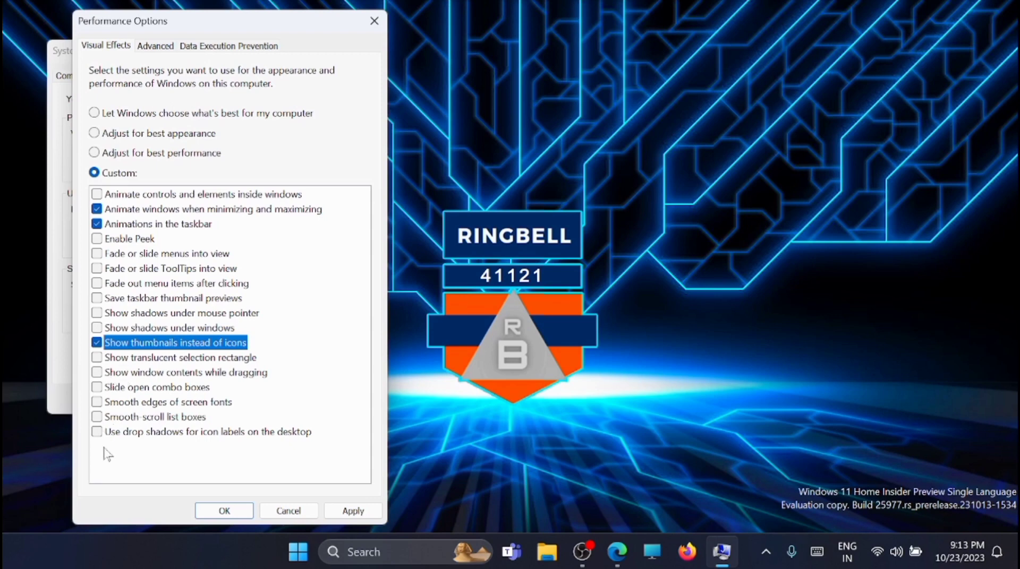
click(96, 239)
click(98, 299)
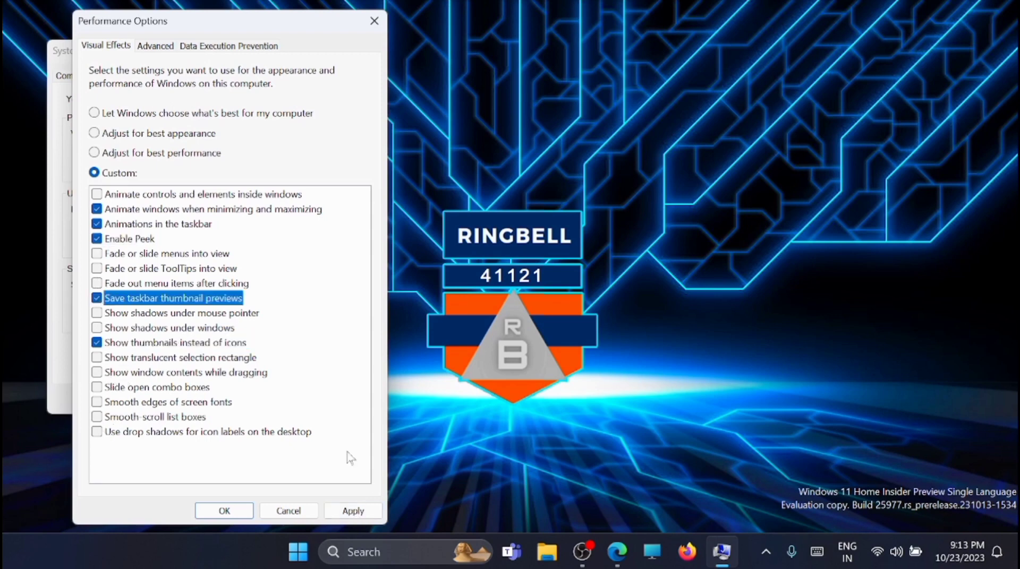
Enable smooth-scroll list boxes, apply the visual effects settings, and close Performance Options and System Properties.
click(97, 417)
click(351, 512)
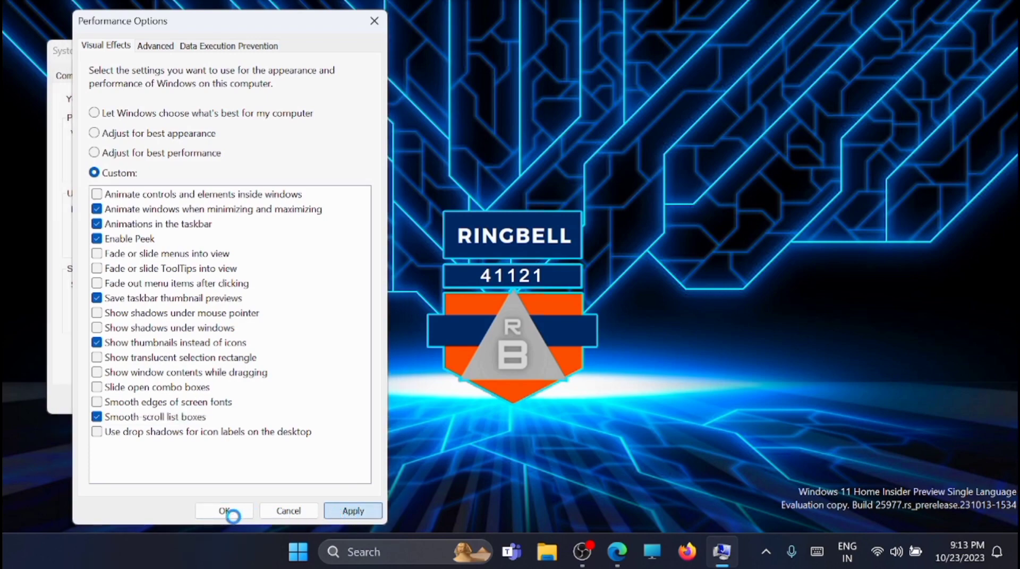
click(233, 512)
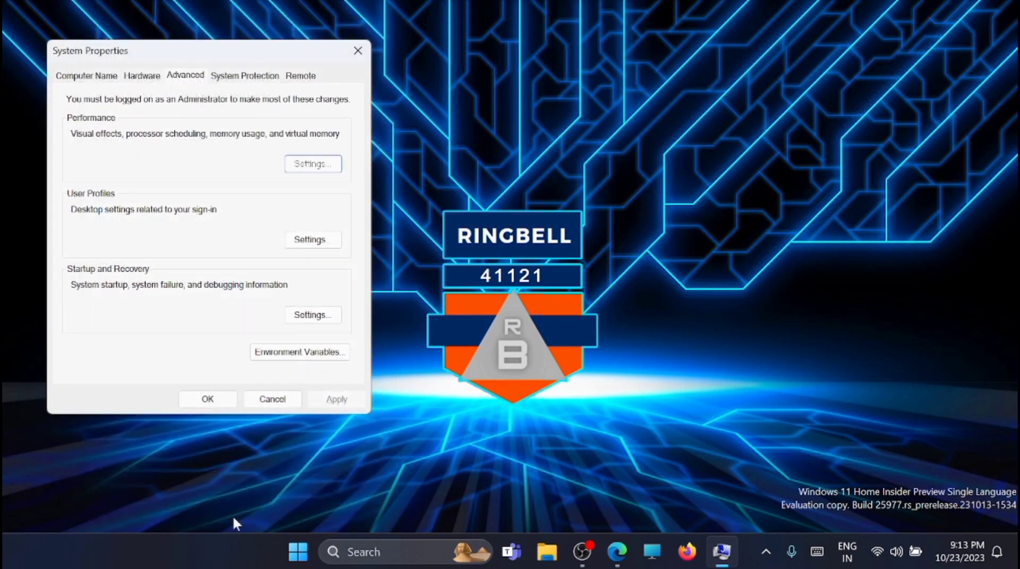
click(213, 397)
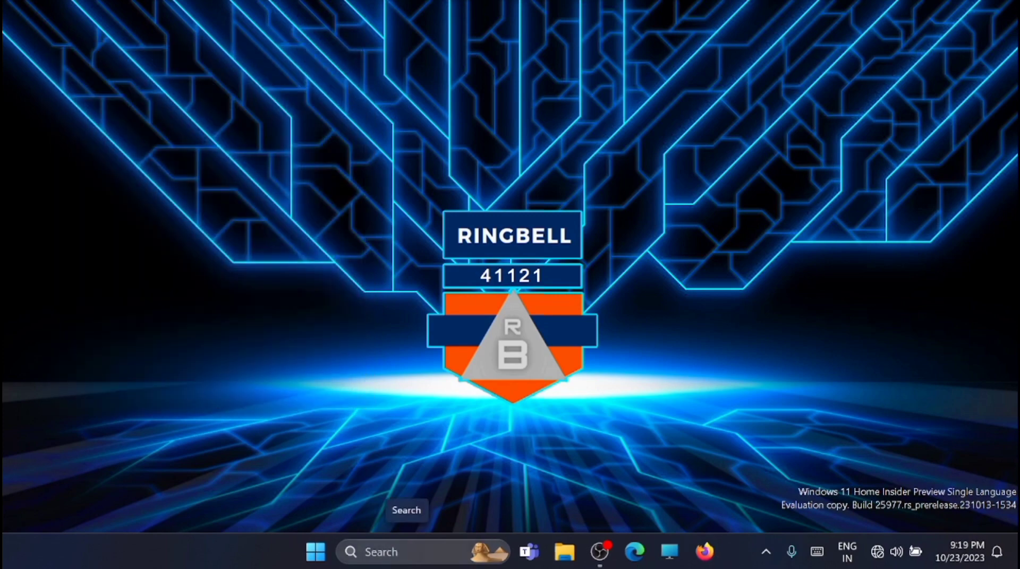
Open the Windows Optional features settings and uninstall Internet Explorer mode.
click(409, 555)
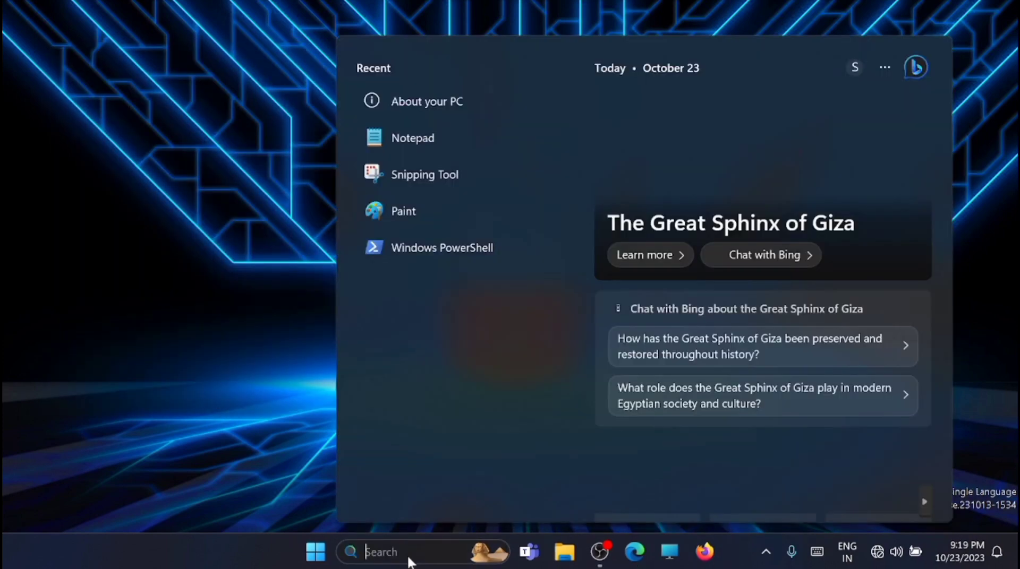
text(optional)
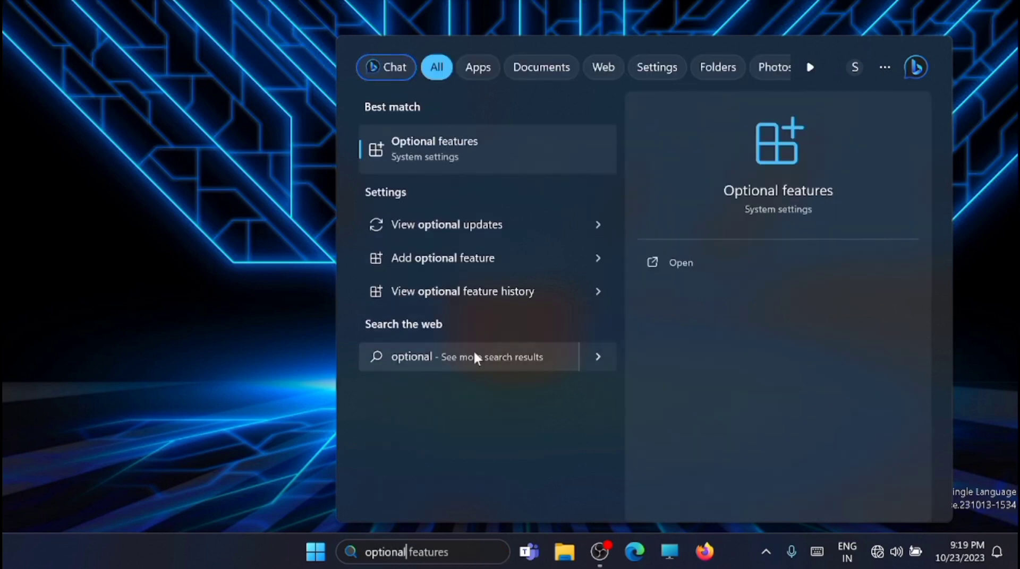
click(468, 160)
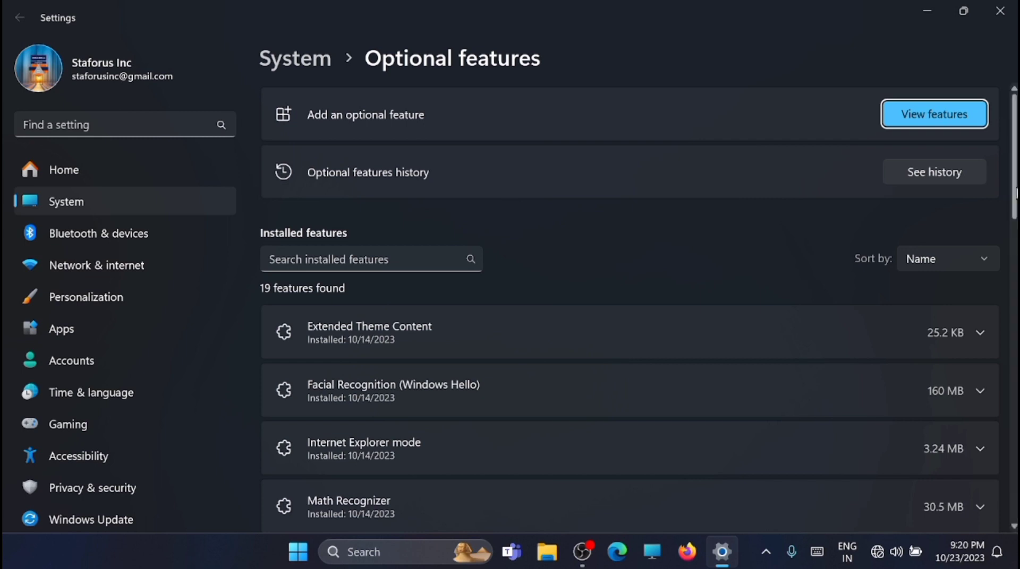
scroll(594, 366, down, 3)
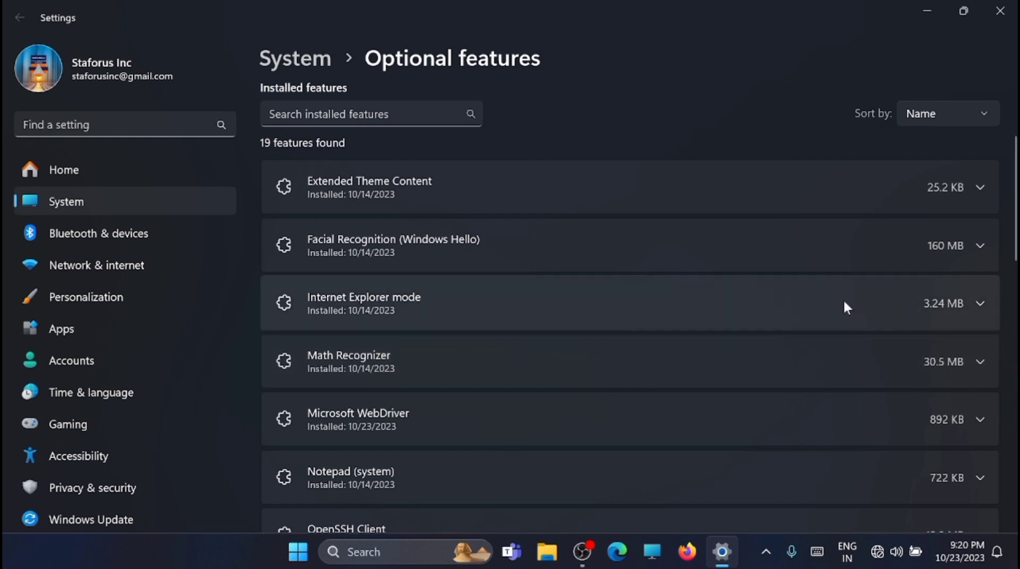
click(981, 305)
click(938, 348)
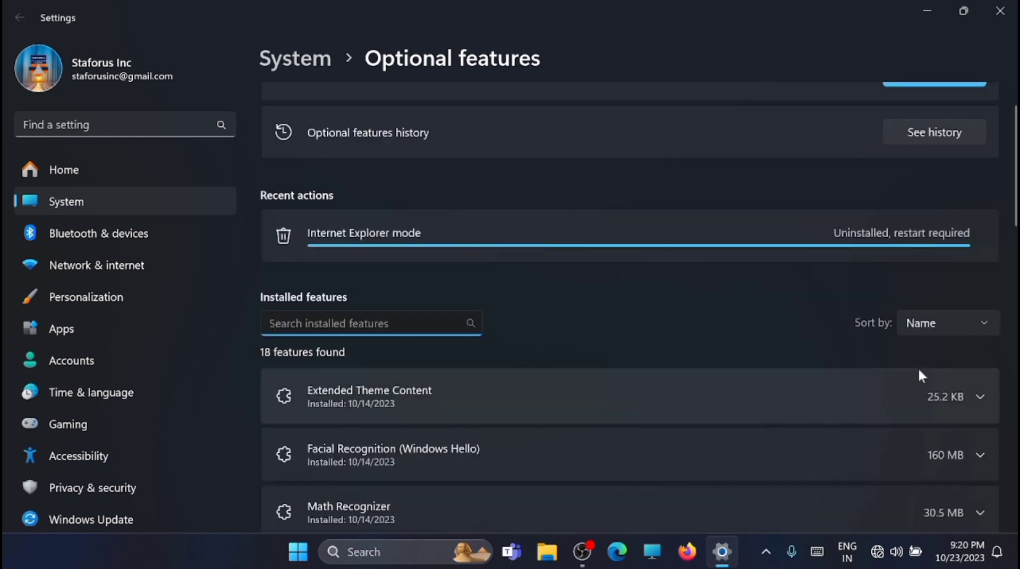
Uninstall the Math Recognizer and Facial Recognition (Windows Hello) optional features.
scroll(911, 337, down, 3)
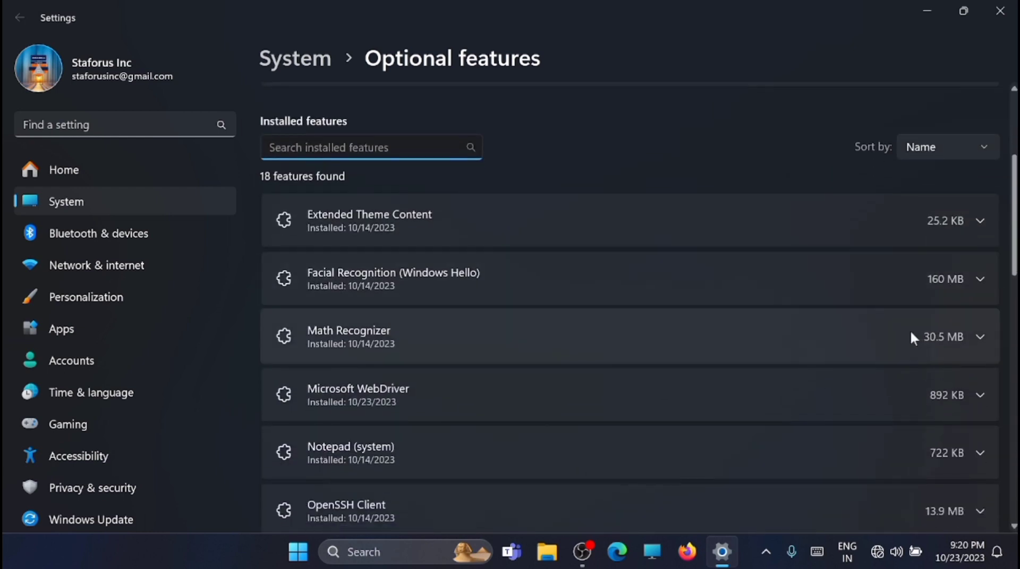
click(981, 337)
click(917, 380)
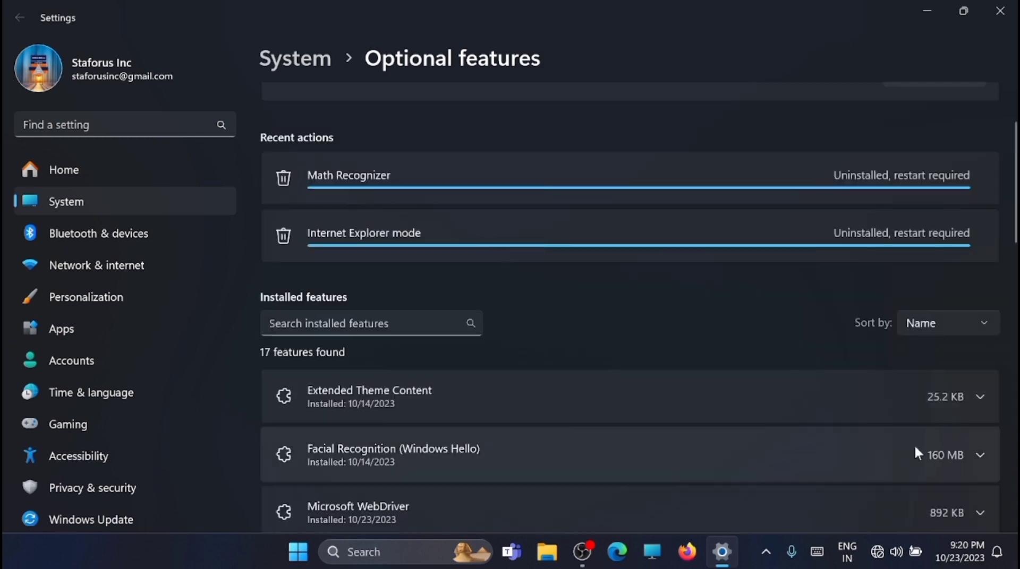
click(980, 455)
click(928, 503)
Review the remaining installed features, including the Windows PowerShell ISE details, and close Settings.
scroll(710, 289, down, 5)
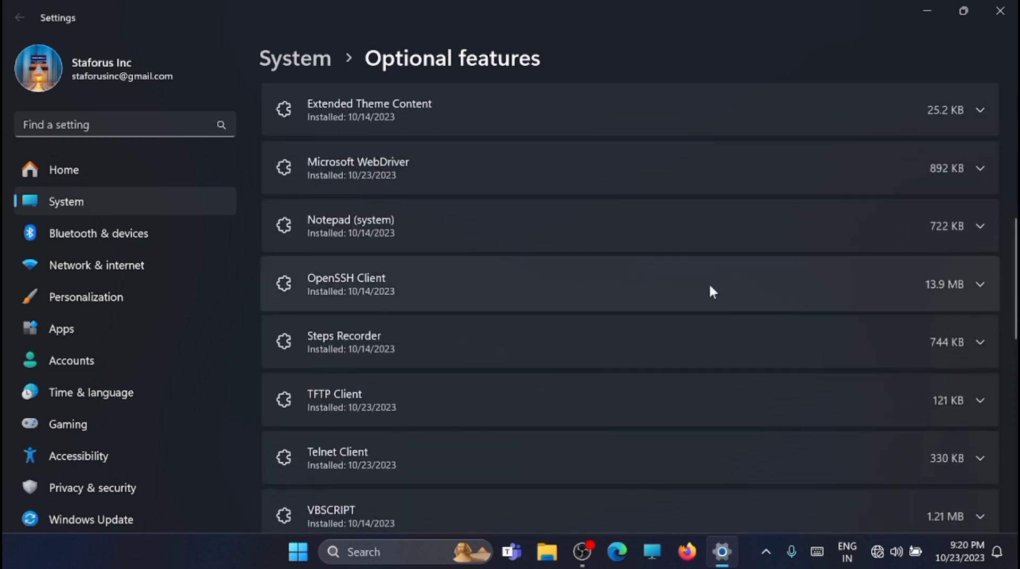
scroll(980, 403, down, 8)
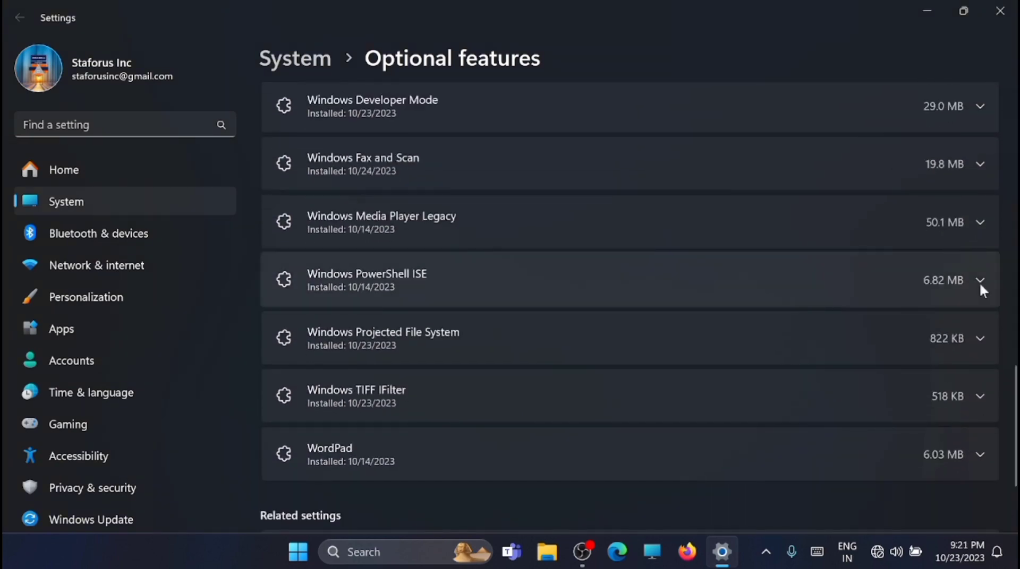
click(979, 280)
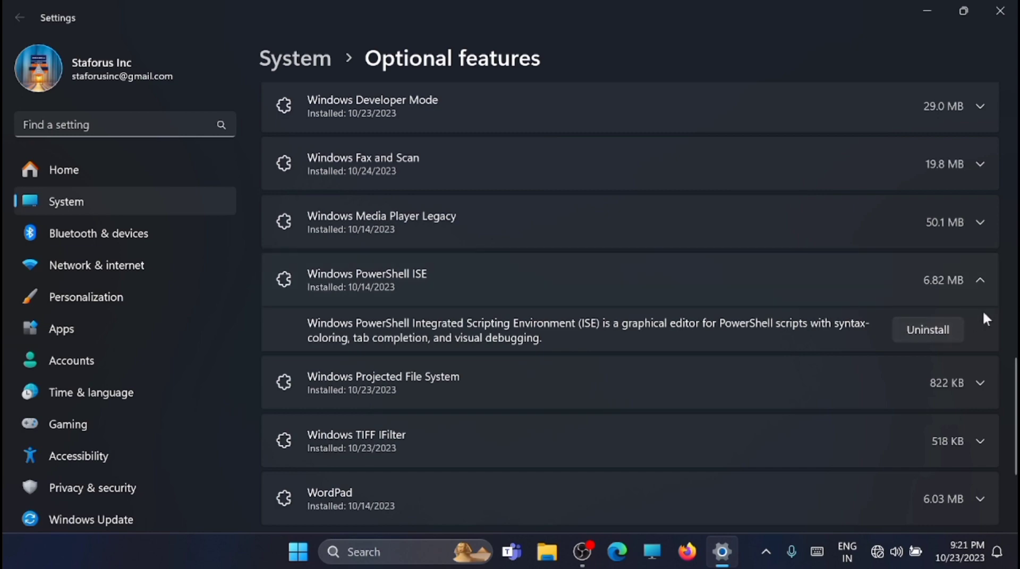
click(980, 278)
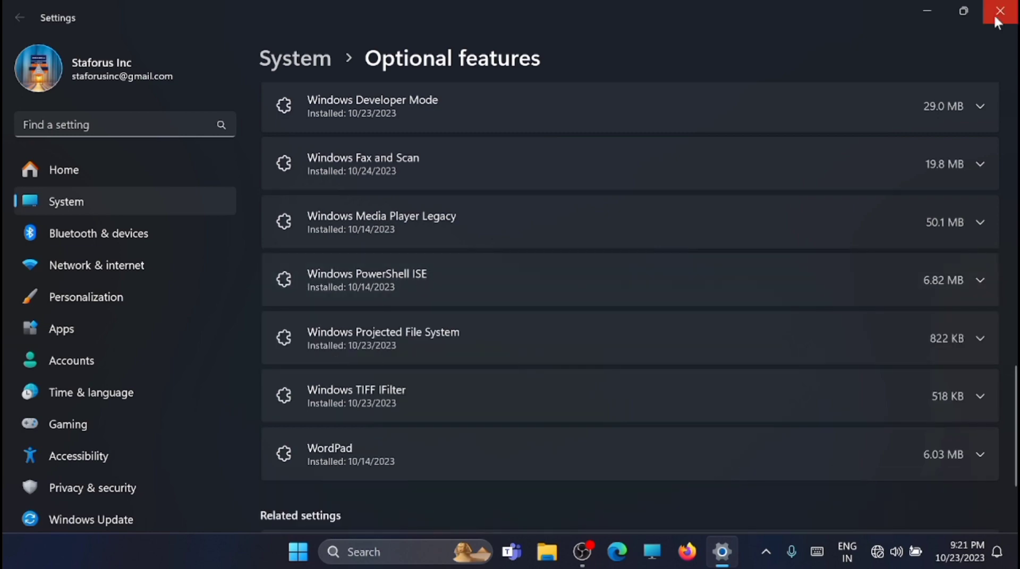
click(997, 17)
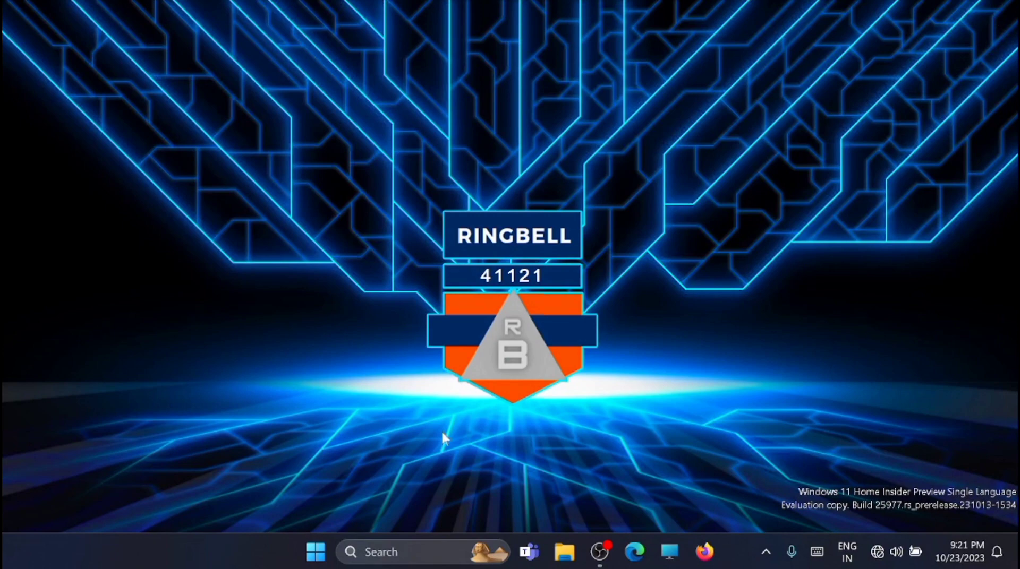
click(315, 551)
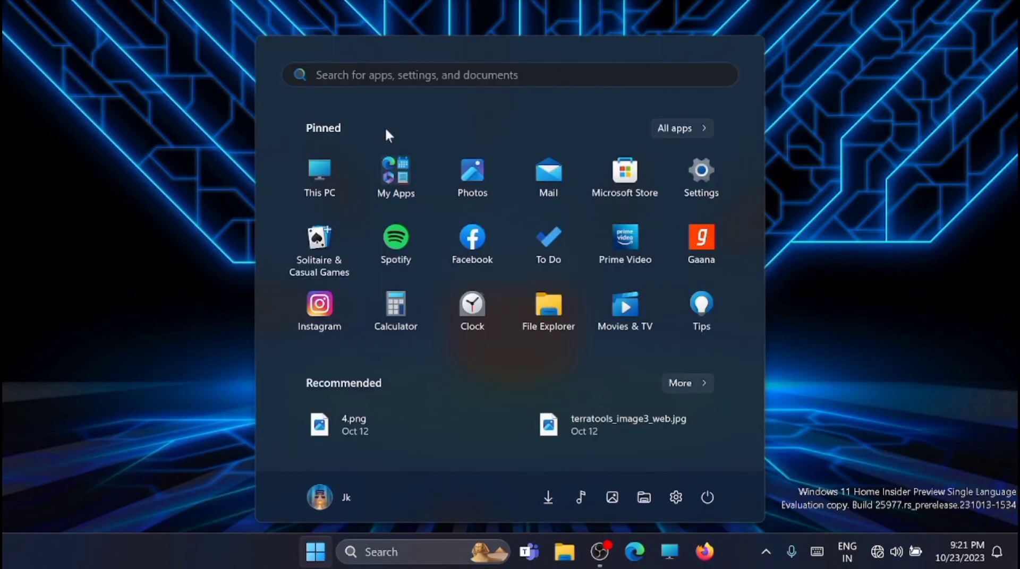
text(notepad)
click(382, 180)
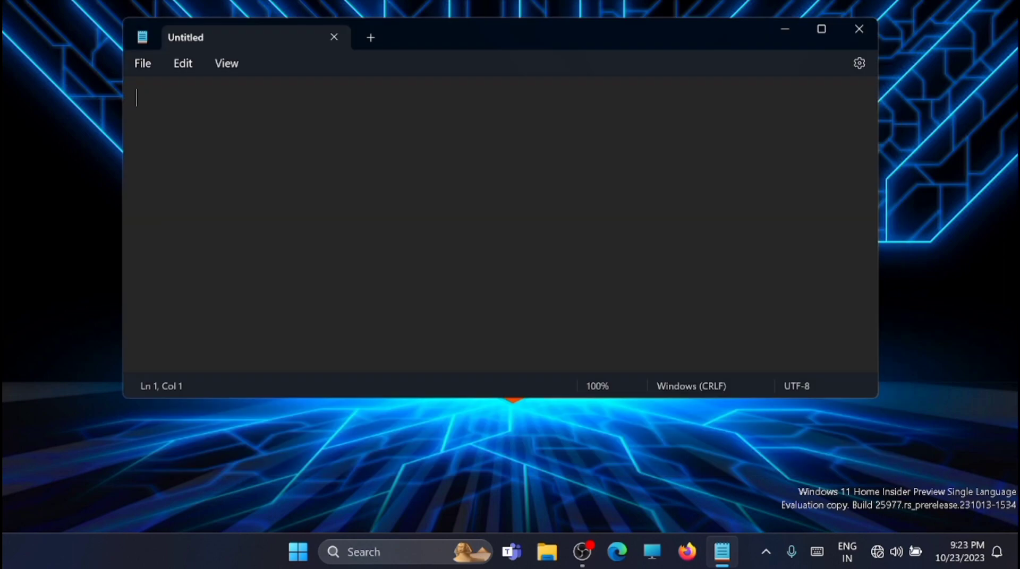
text(@echo off)
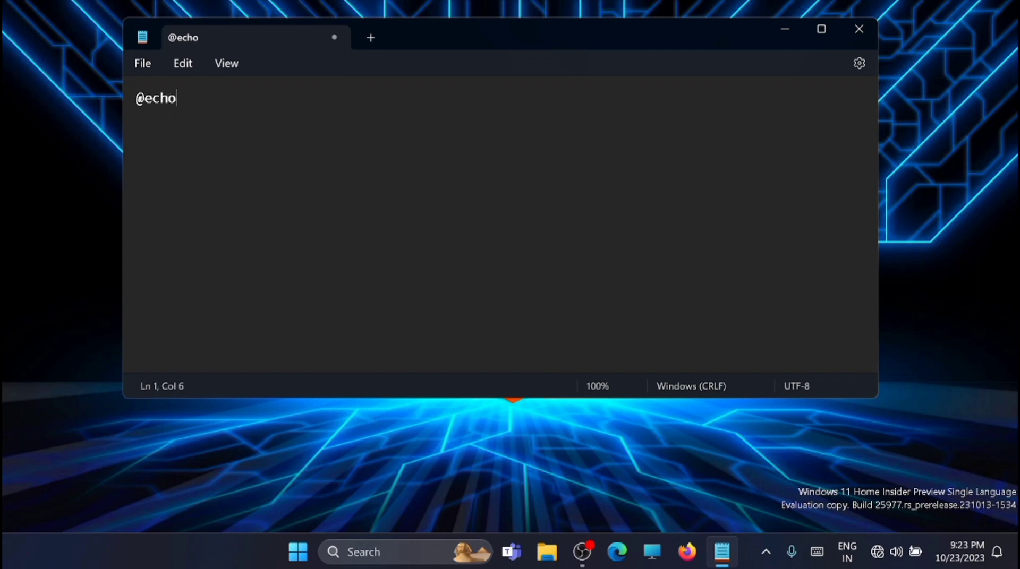
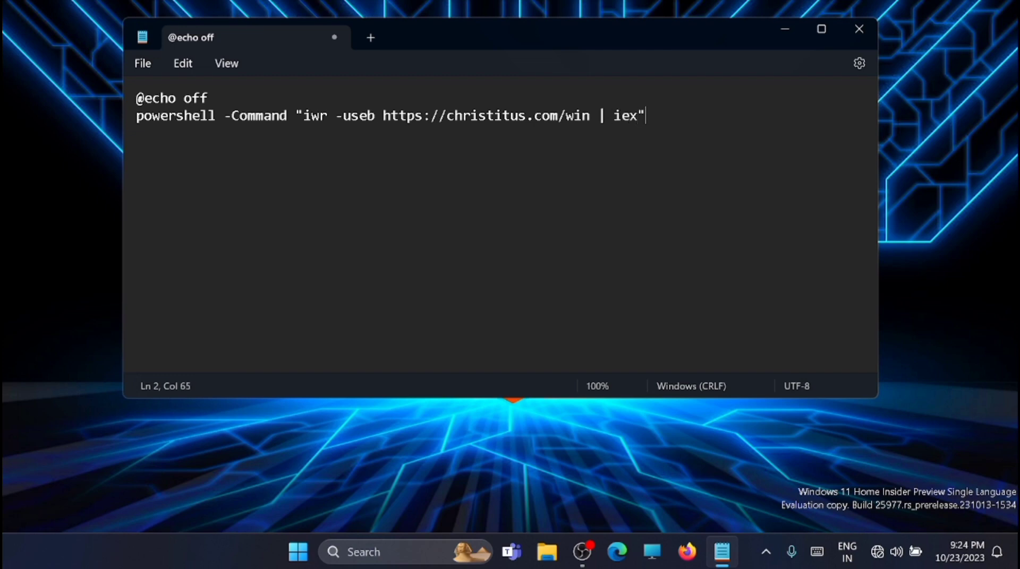
Save the script to the Desktop as debloter.bat with the All files type, and close Notepad.
click(144, 63)
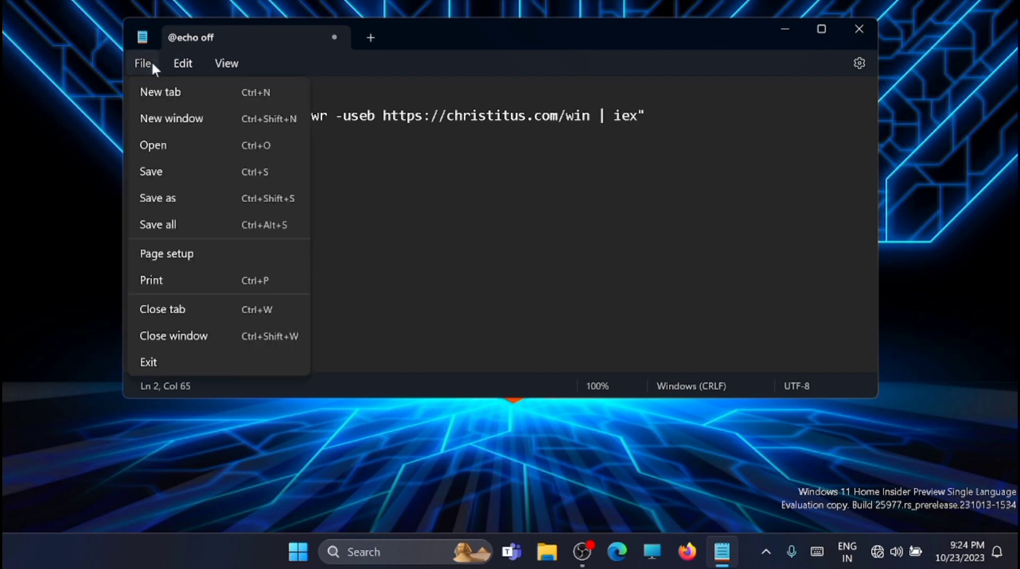
click(174, 199)
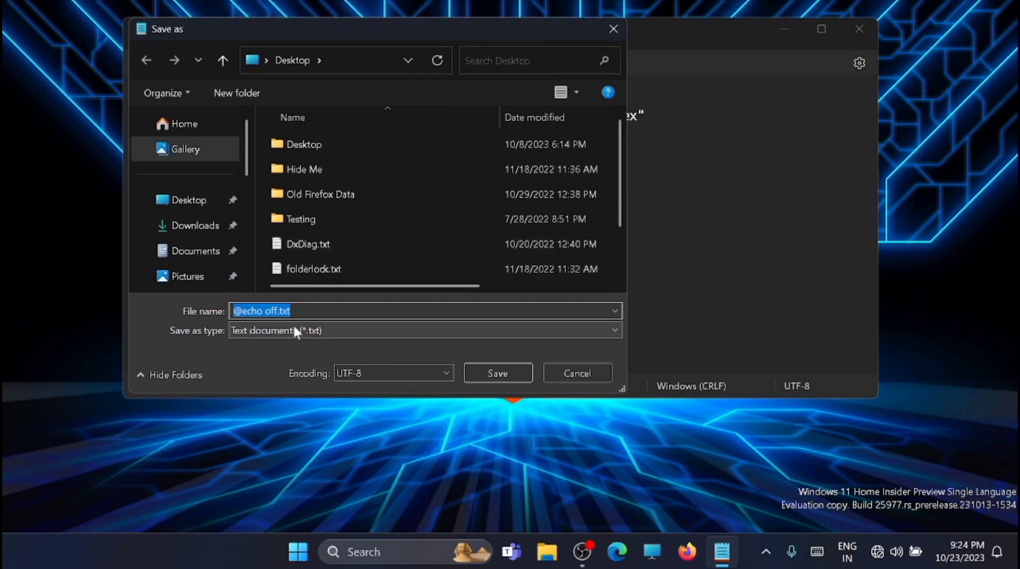
click(315, 331)
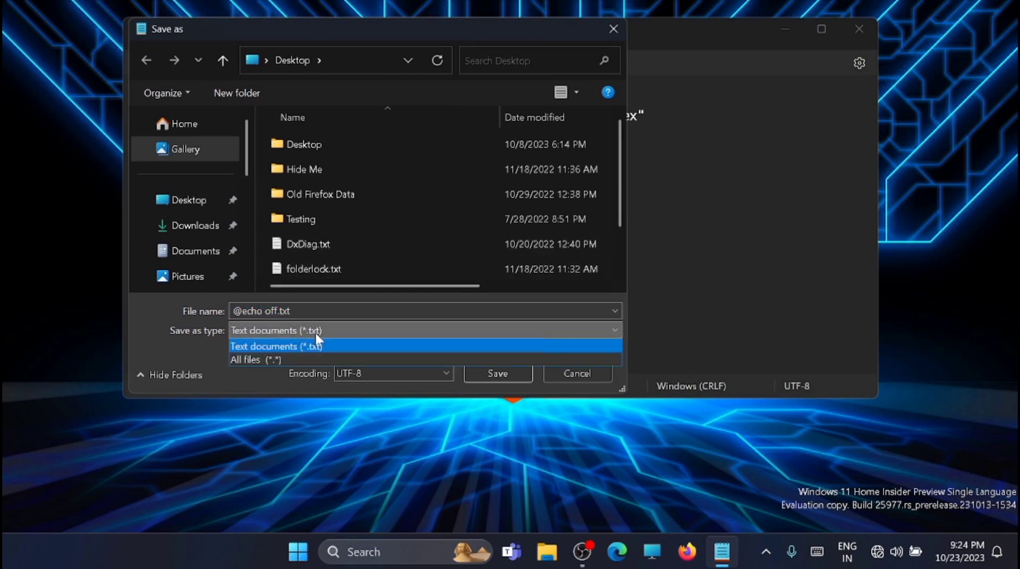
click(269, 360)
triple_click(297, 311)
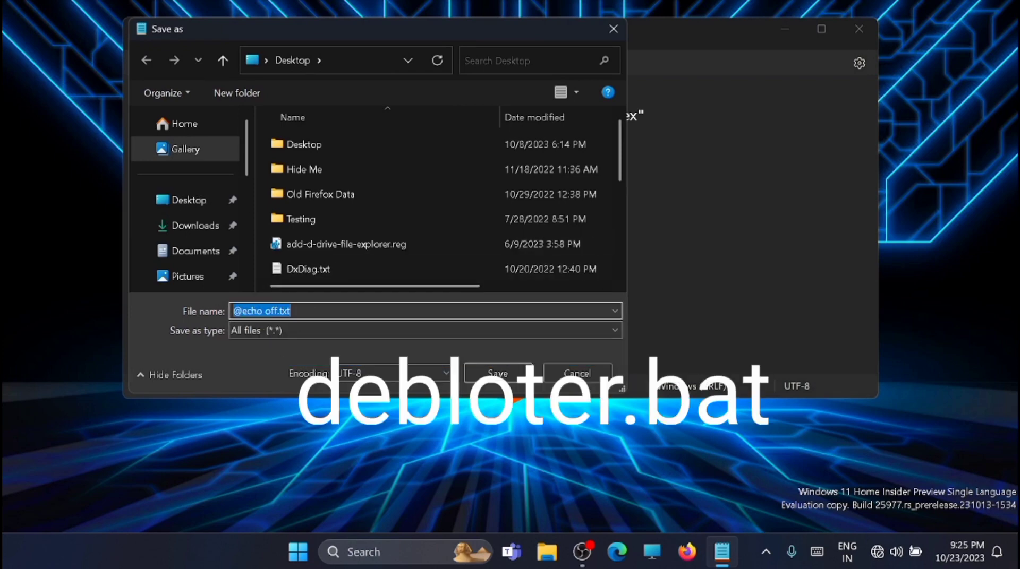
text(d)
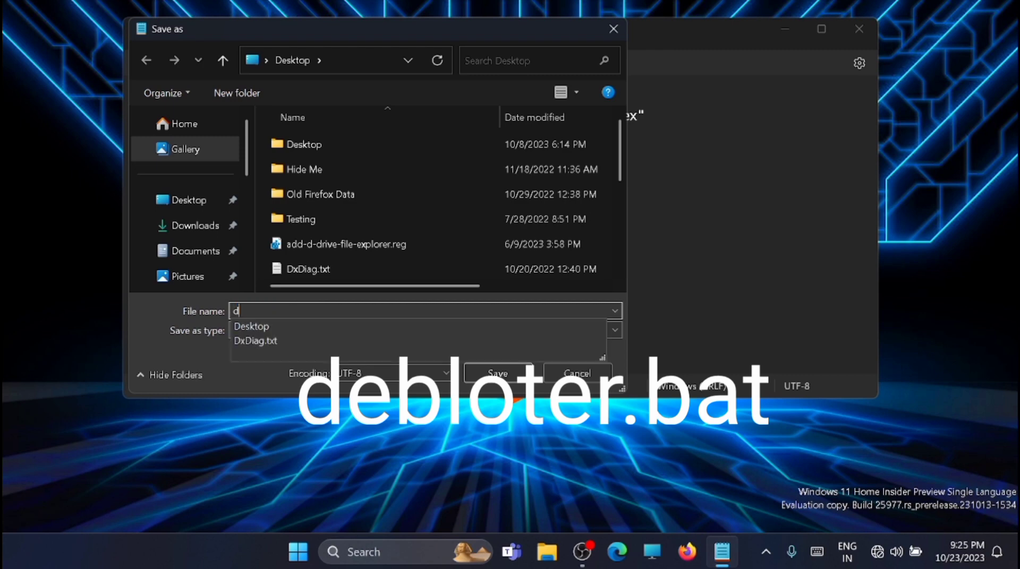
text(ebloter)
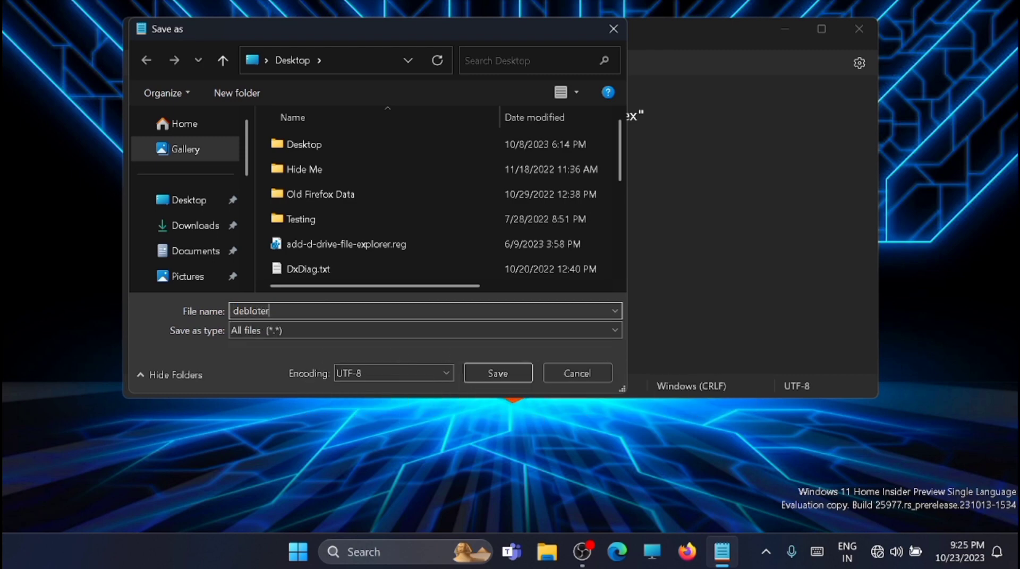
text(.bet)
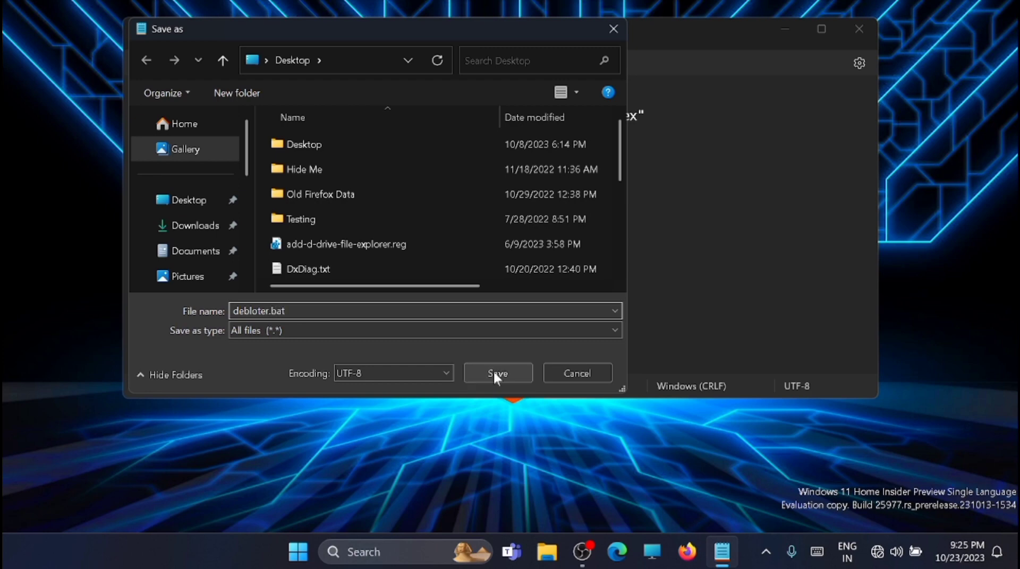
click(493, 370)
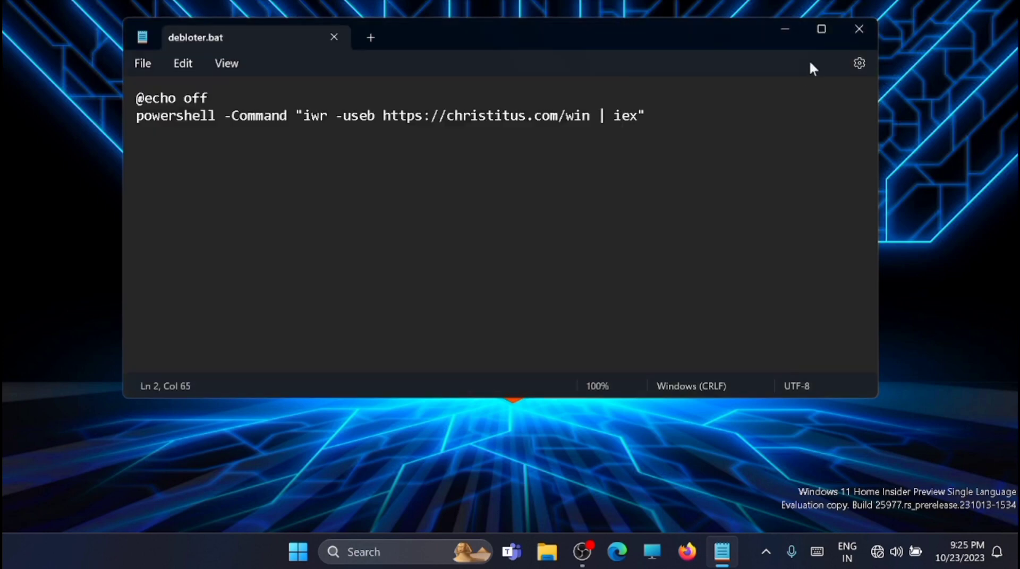
click(856, 29)
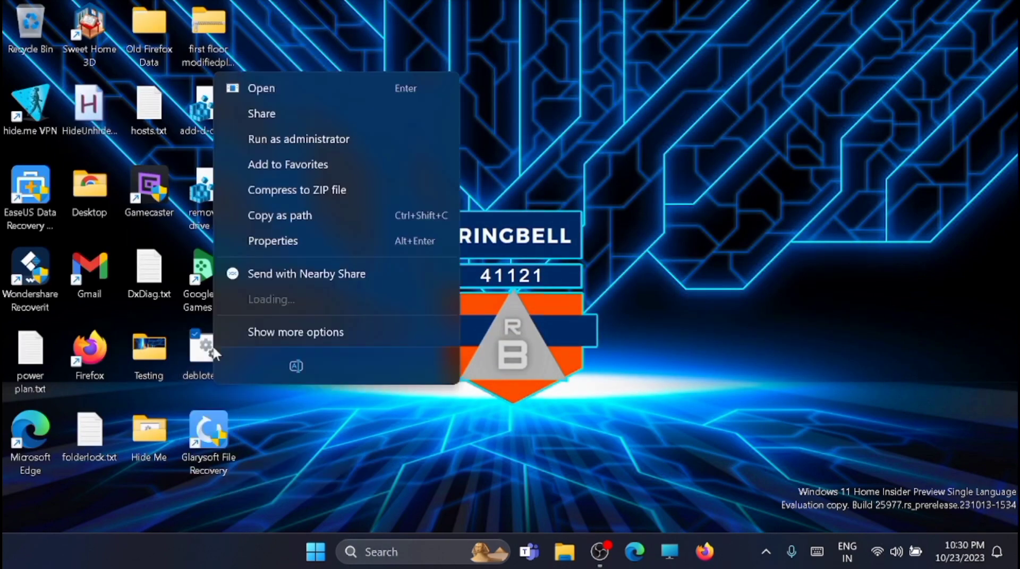
Run debloter.bat from the desktop and show the tweaks in Chris Titus Tech's Windows Utility.
right_click(215, 371)
click(269, 87)
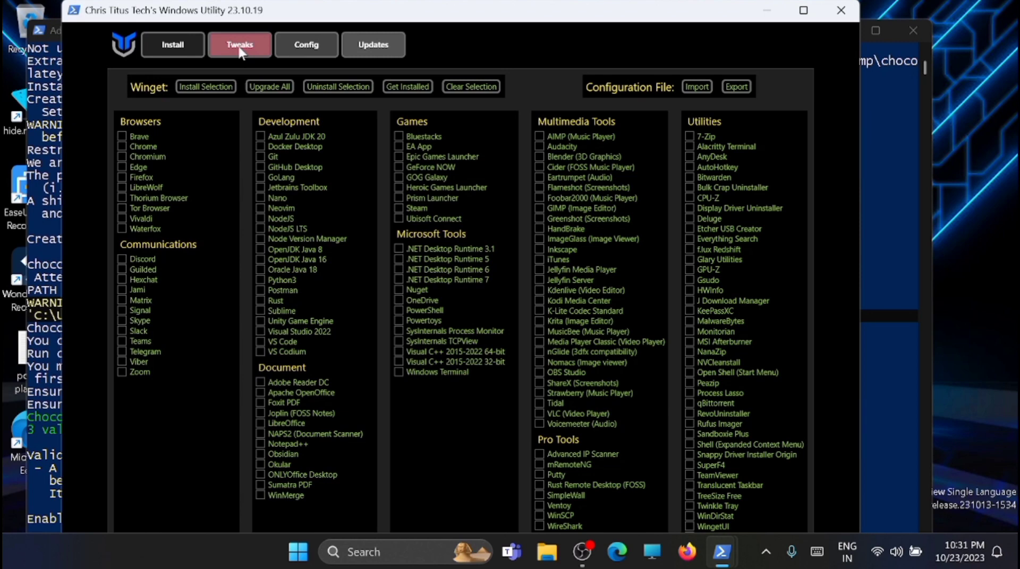
click(240, 47)
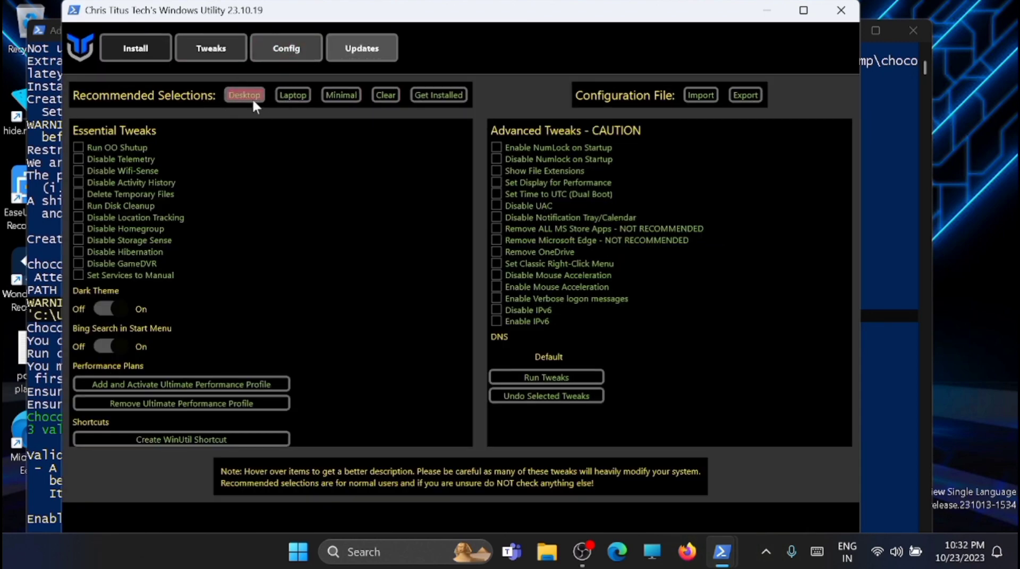
Select the recommended Laptop tweaks plus Remove OneDrive, set DNS to Google, and run the tweaks.
click(292, 96)
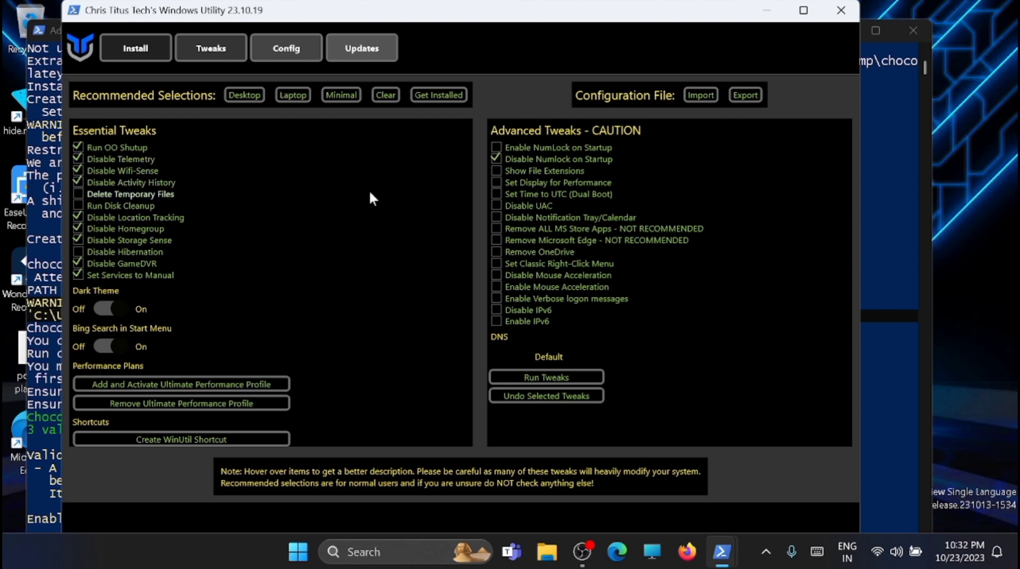
click(495, 255)
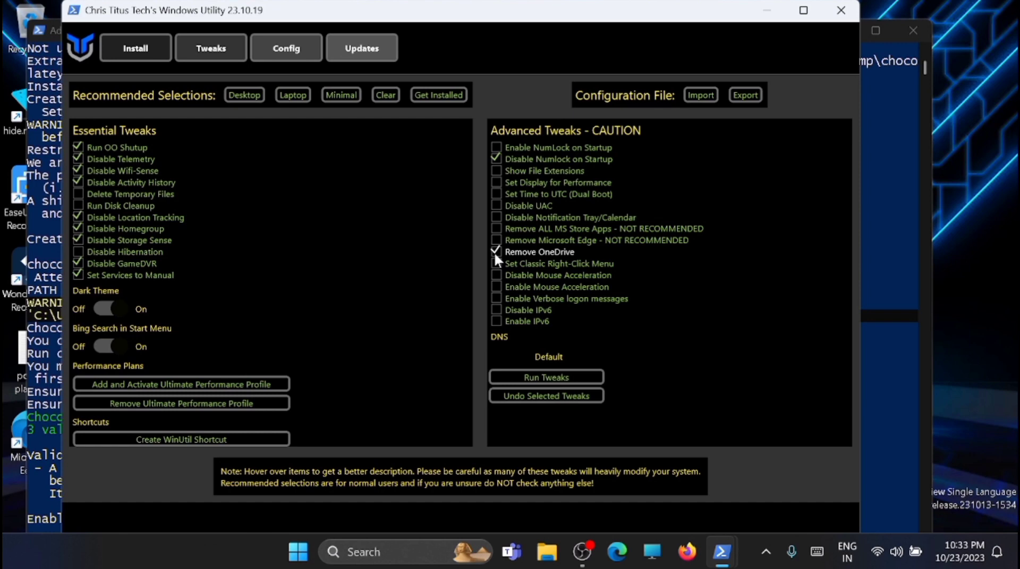
click(553, 359)
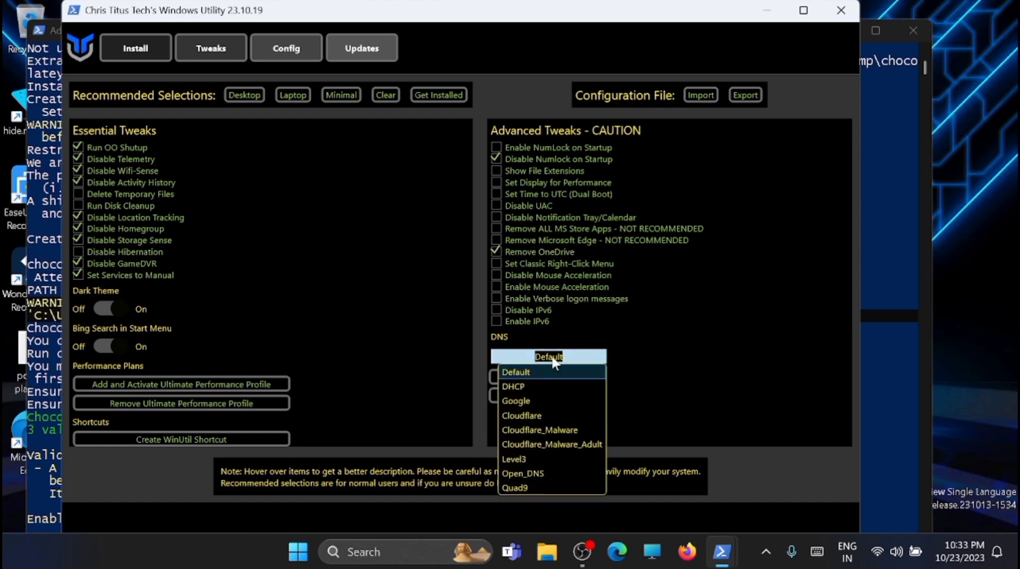
click(522, 400)
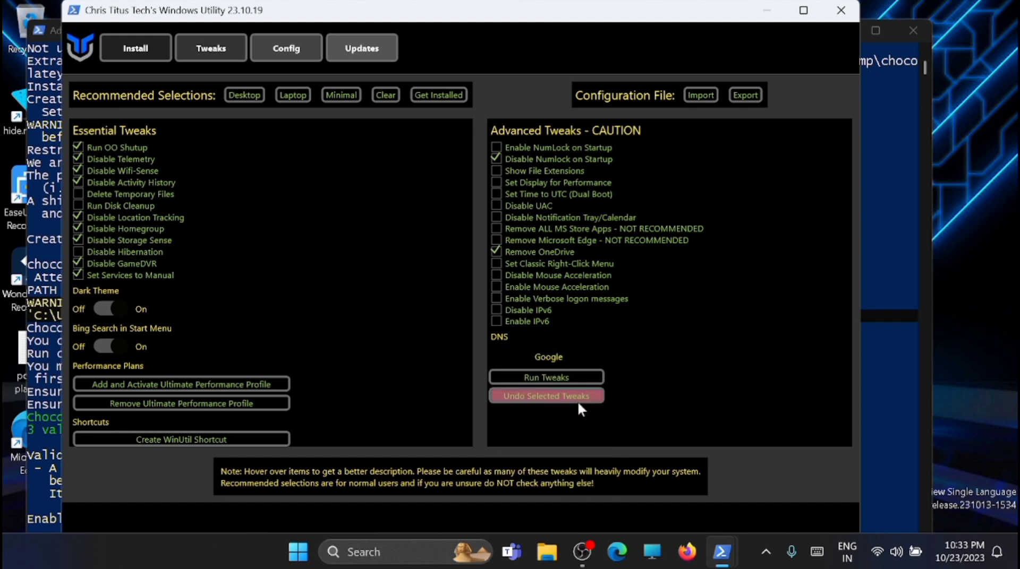
click(563, 378)
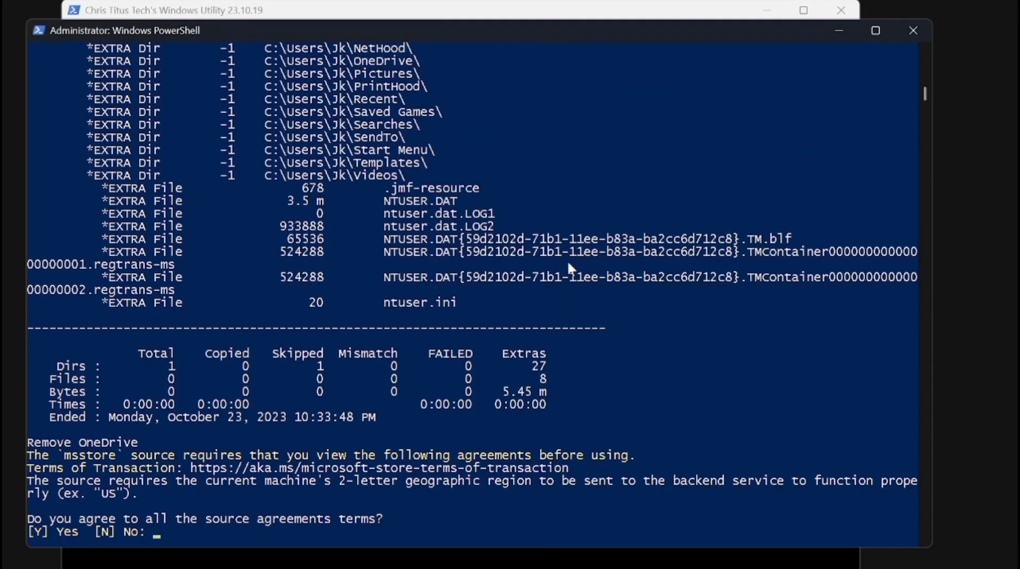
Agree to the msstore source agreement terms, let the tweaks finish, and close the utility's PowerShell window.
text(y)
key(Return)
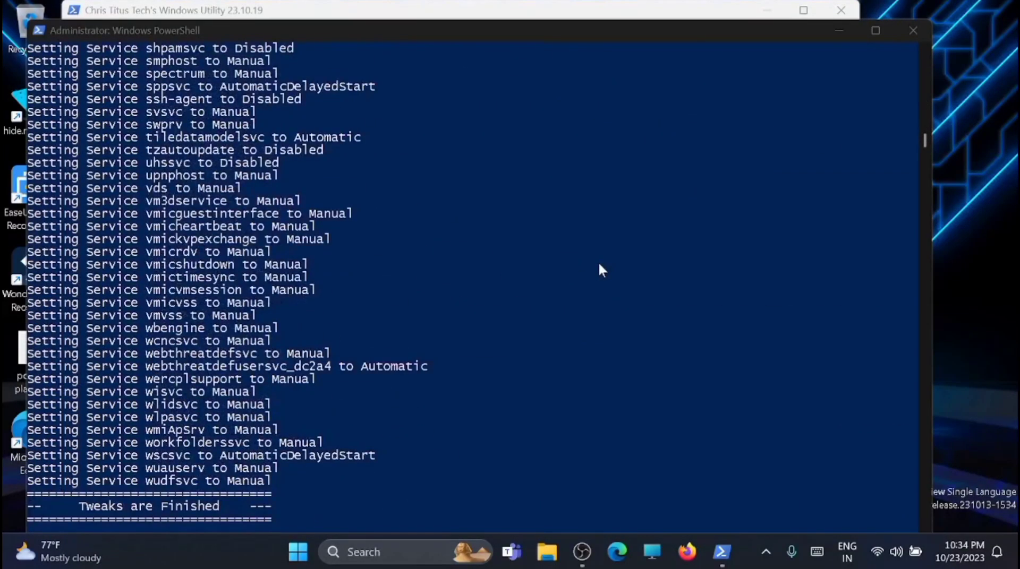
click(911, 31)
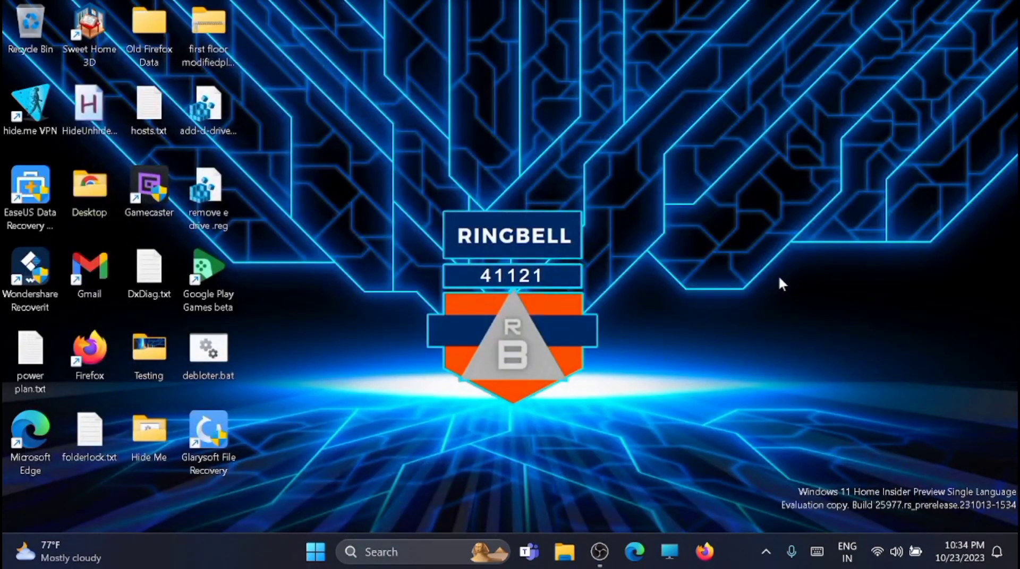
Restart the computer.
click(319, 555)
click(706, 498)
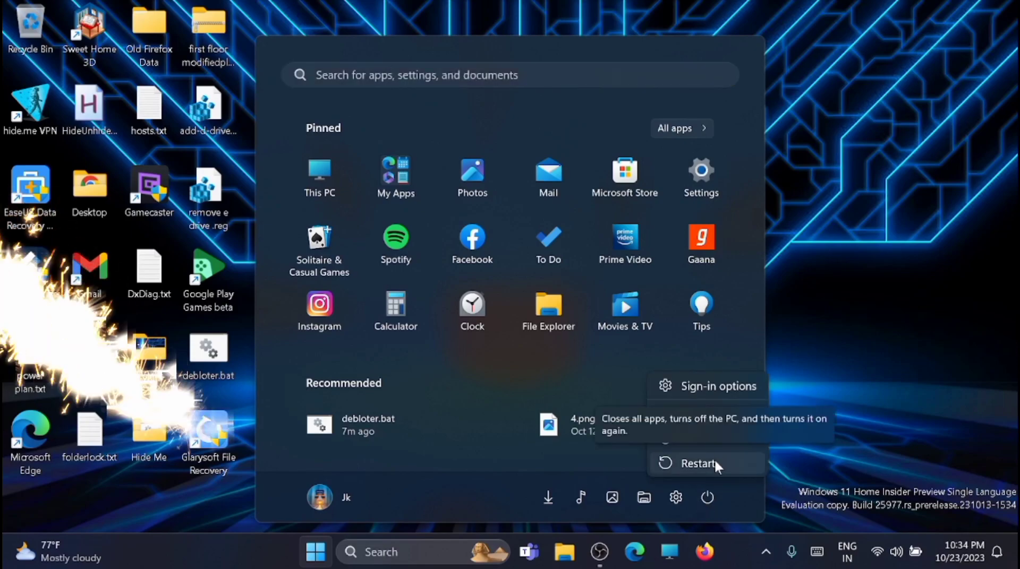
click(696, 463)
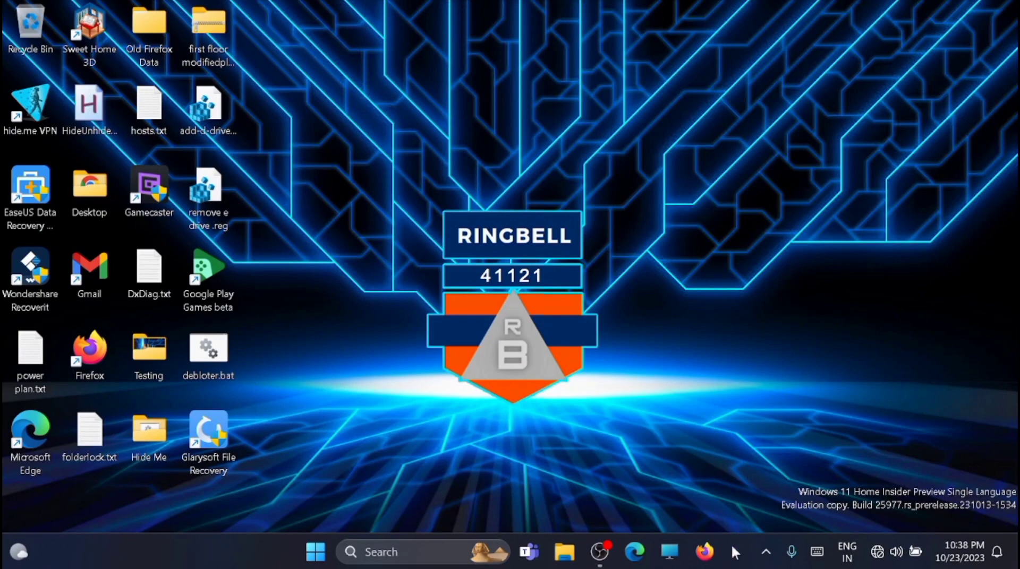
Open Task Manager, examine the CPU and memory usage on the Performance page, and close it.
right_click(731, 544)
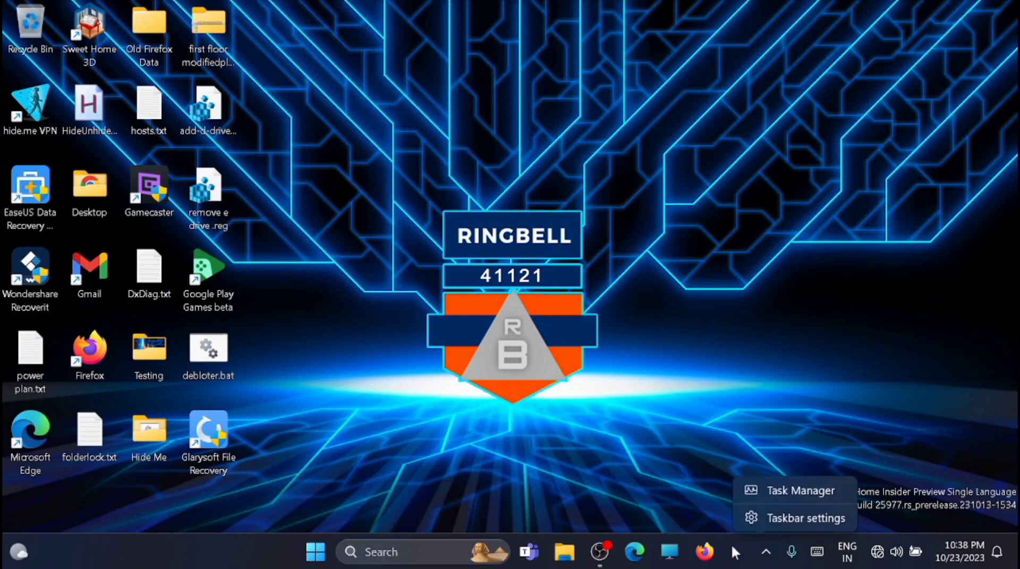
click(790, 491)
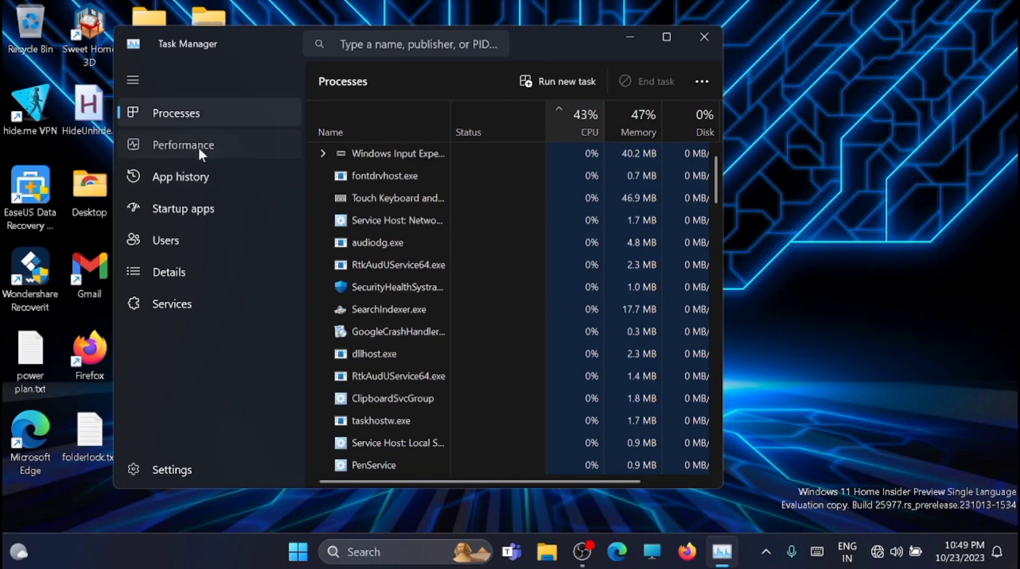
click(199, 147)
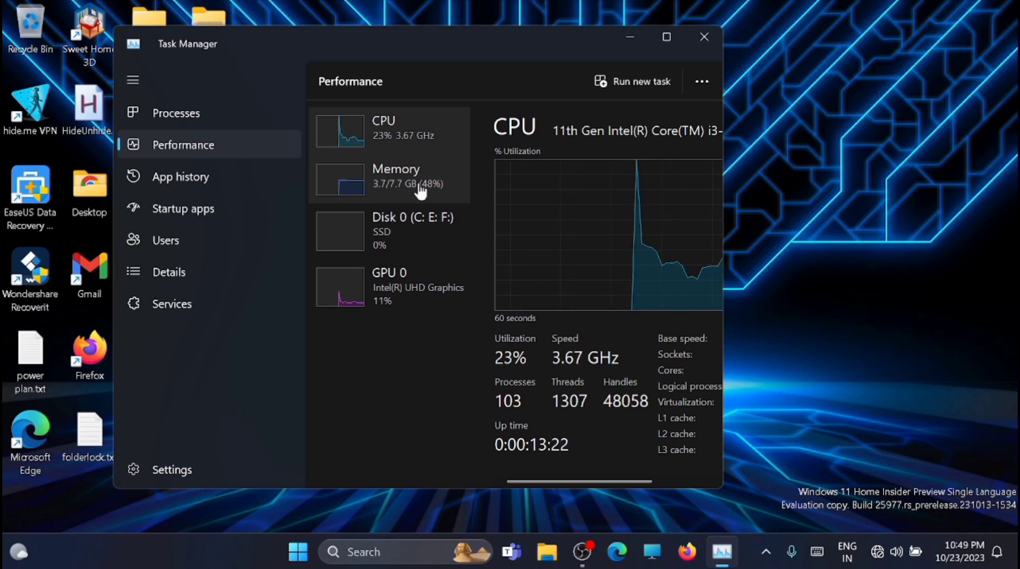
click(704, 37)
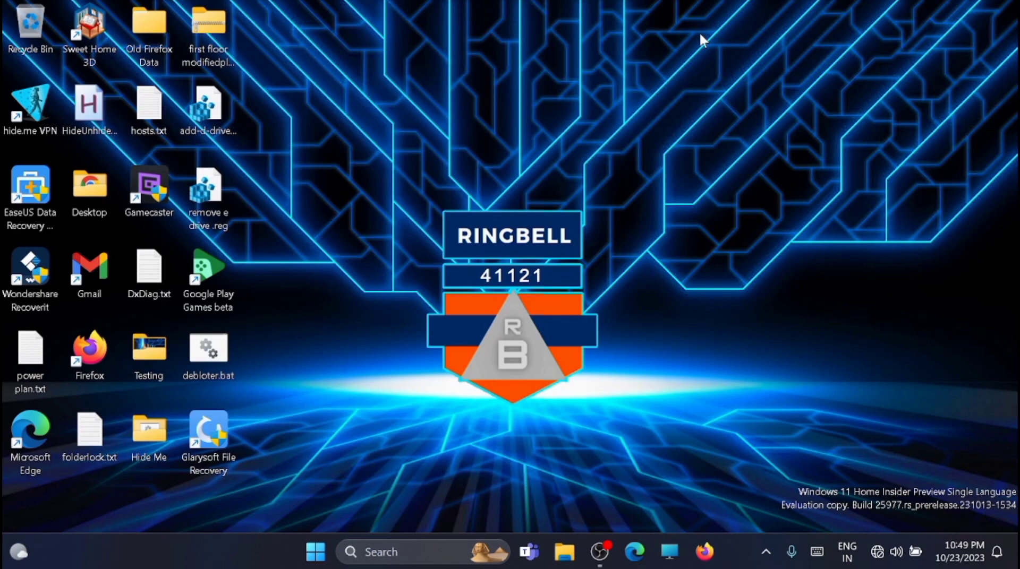